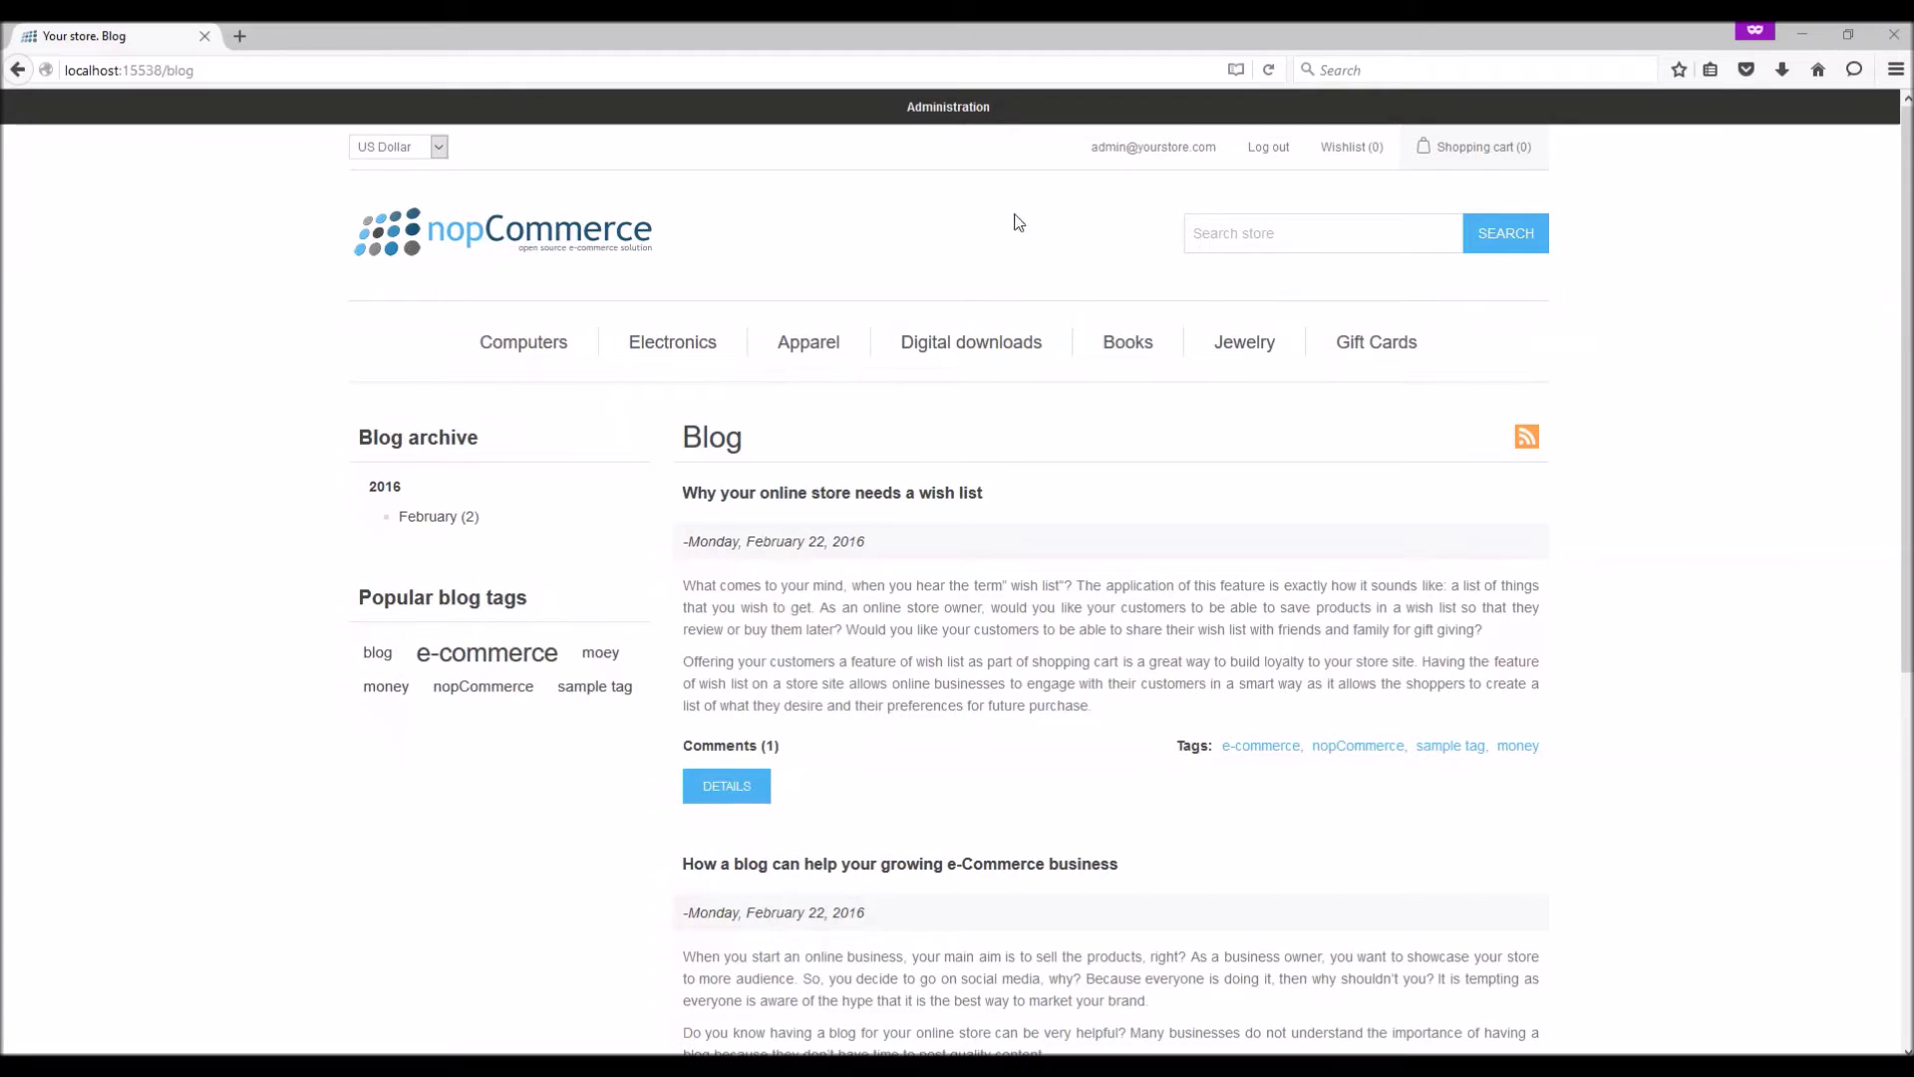
In the admin Blog Settings, toggle blog enabled and new blog comment notifications
left_click(948, 107)
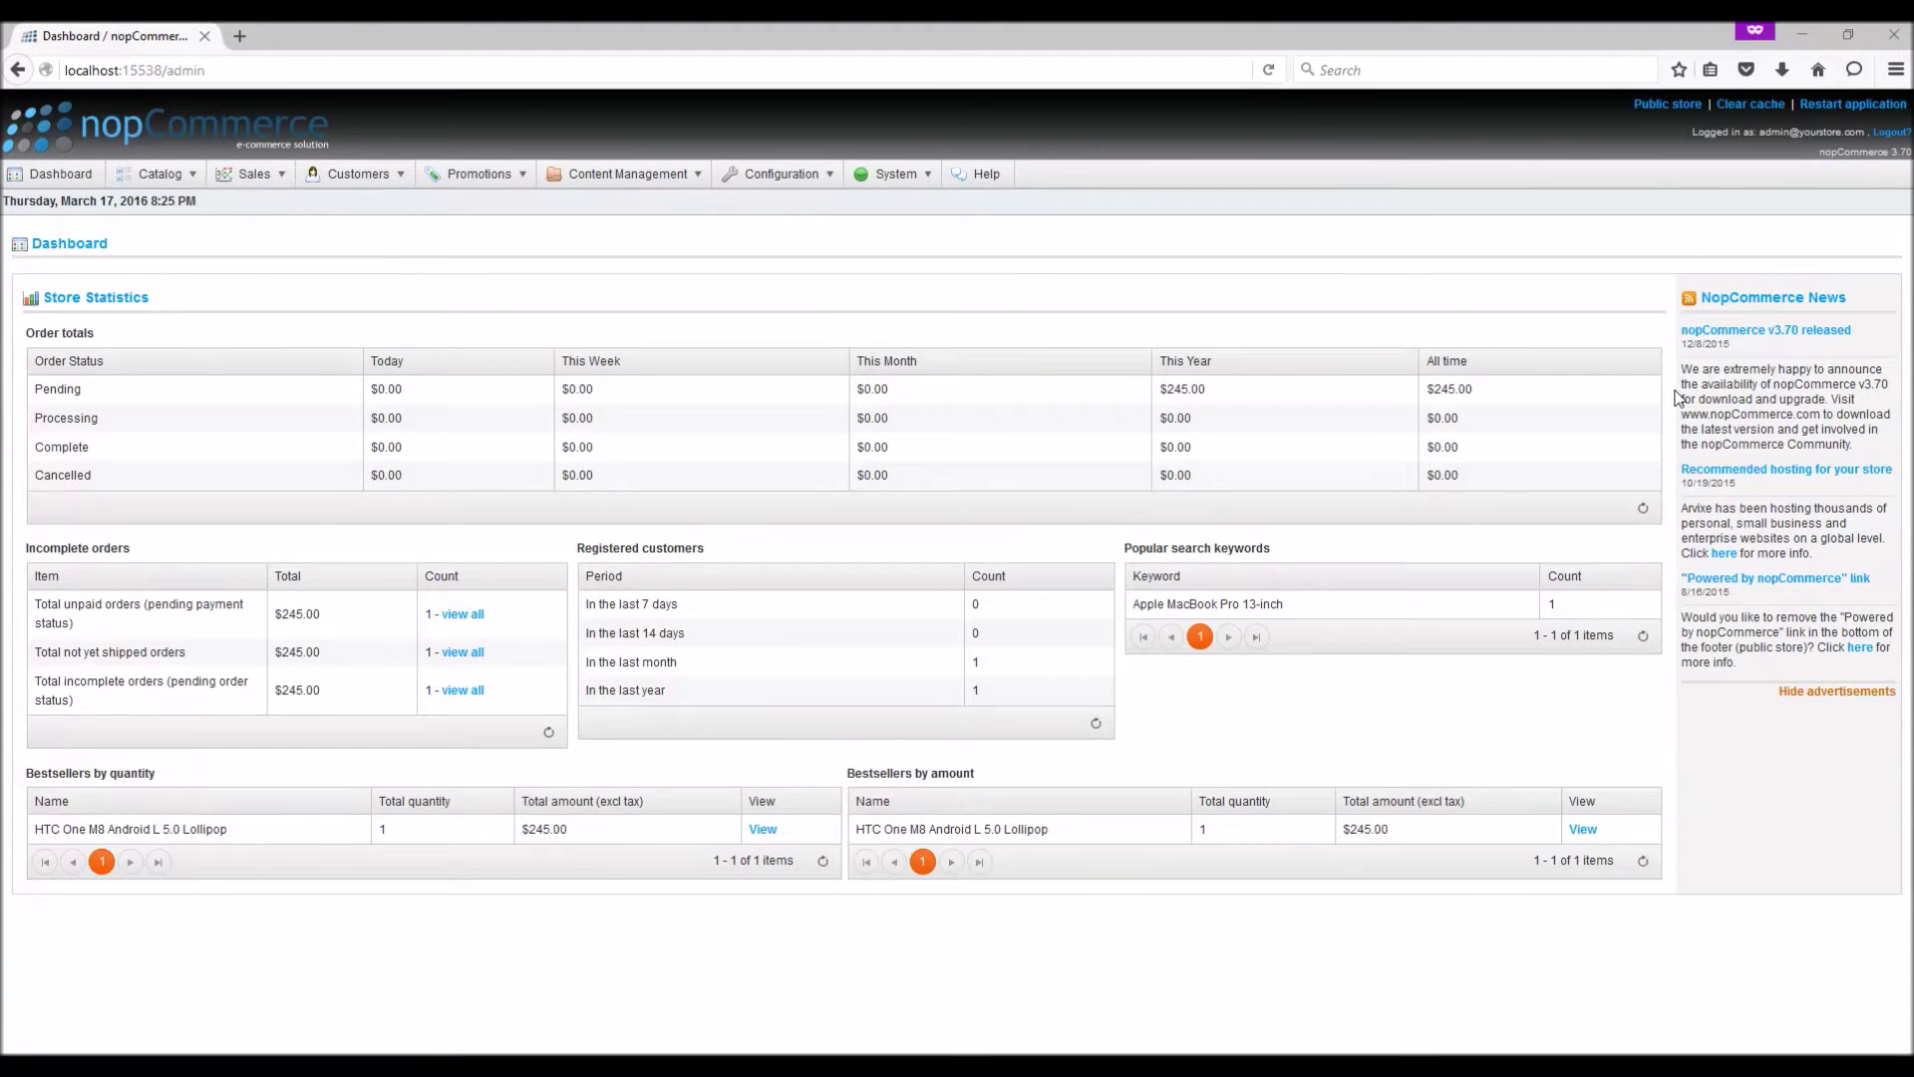
mouse_move(748, 179)
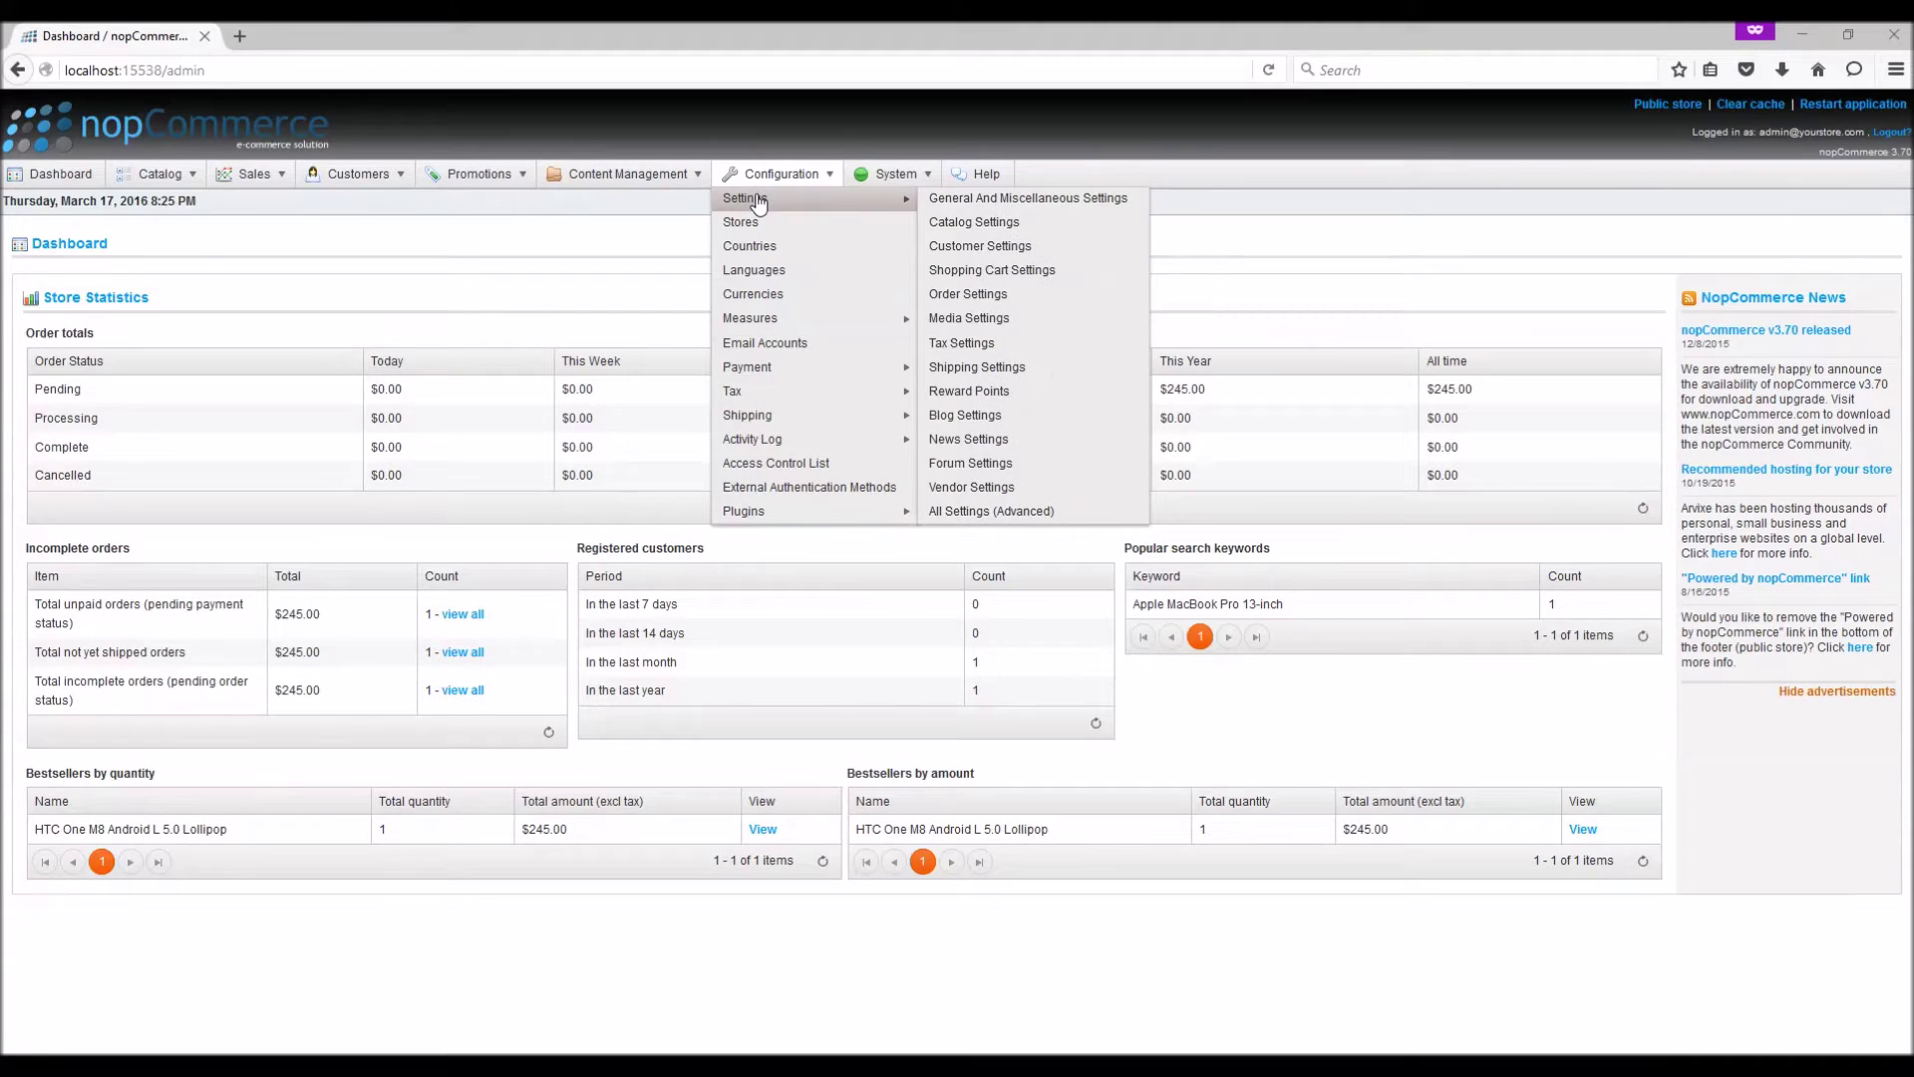
left_click(964, 414)
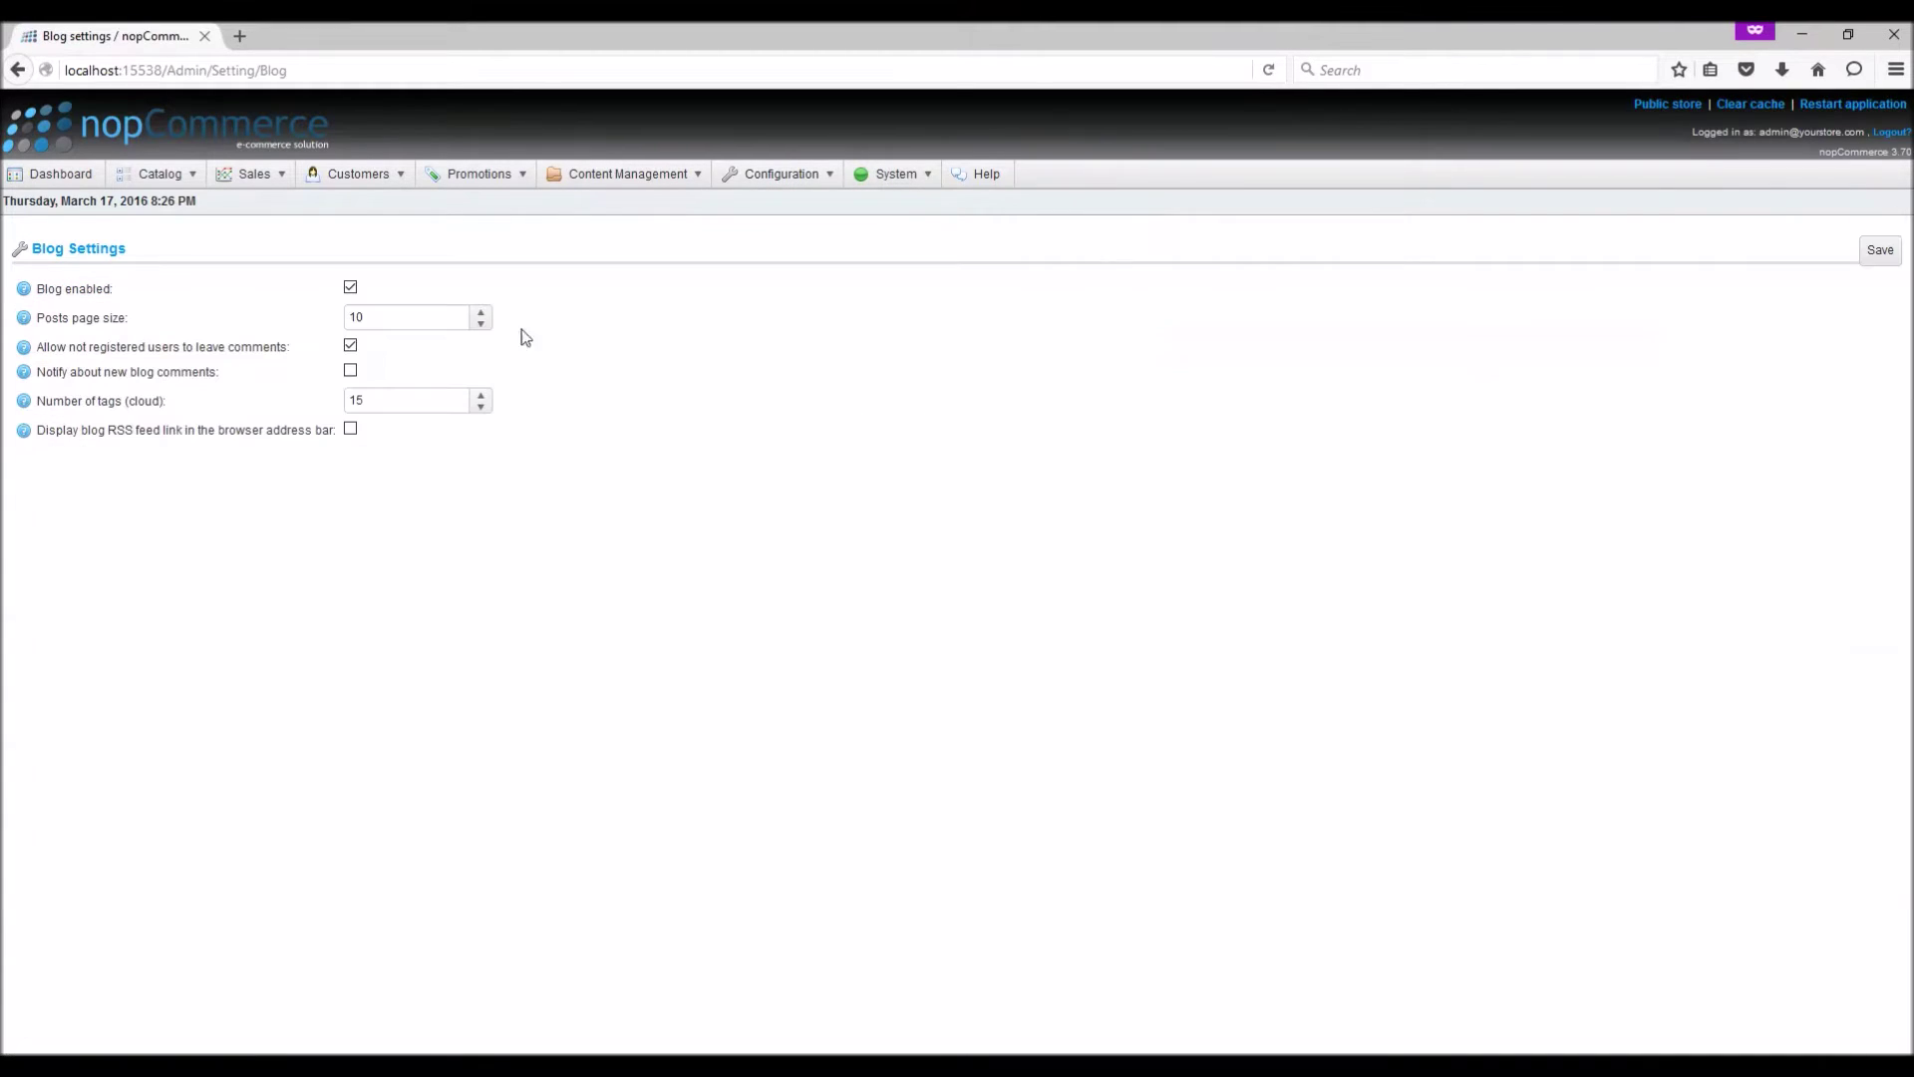
left_click(351, 288)
left_click(351, 373)
left_click_drag(53, 400, 156, 414)
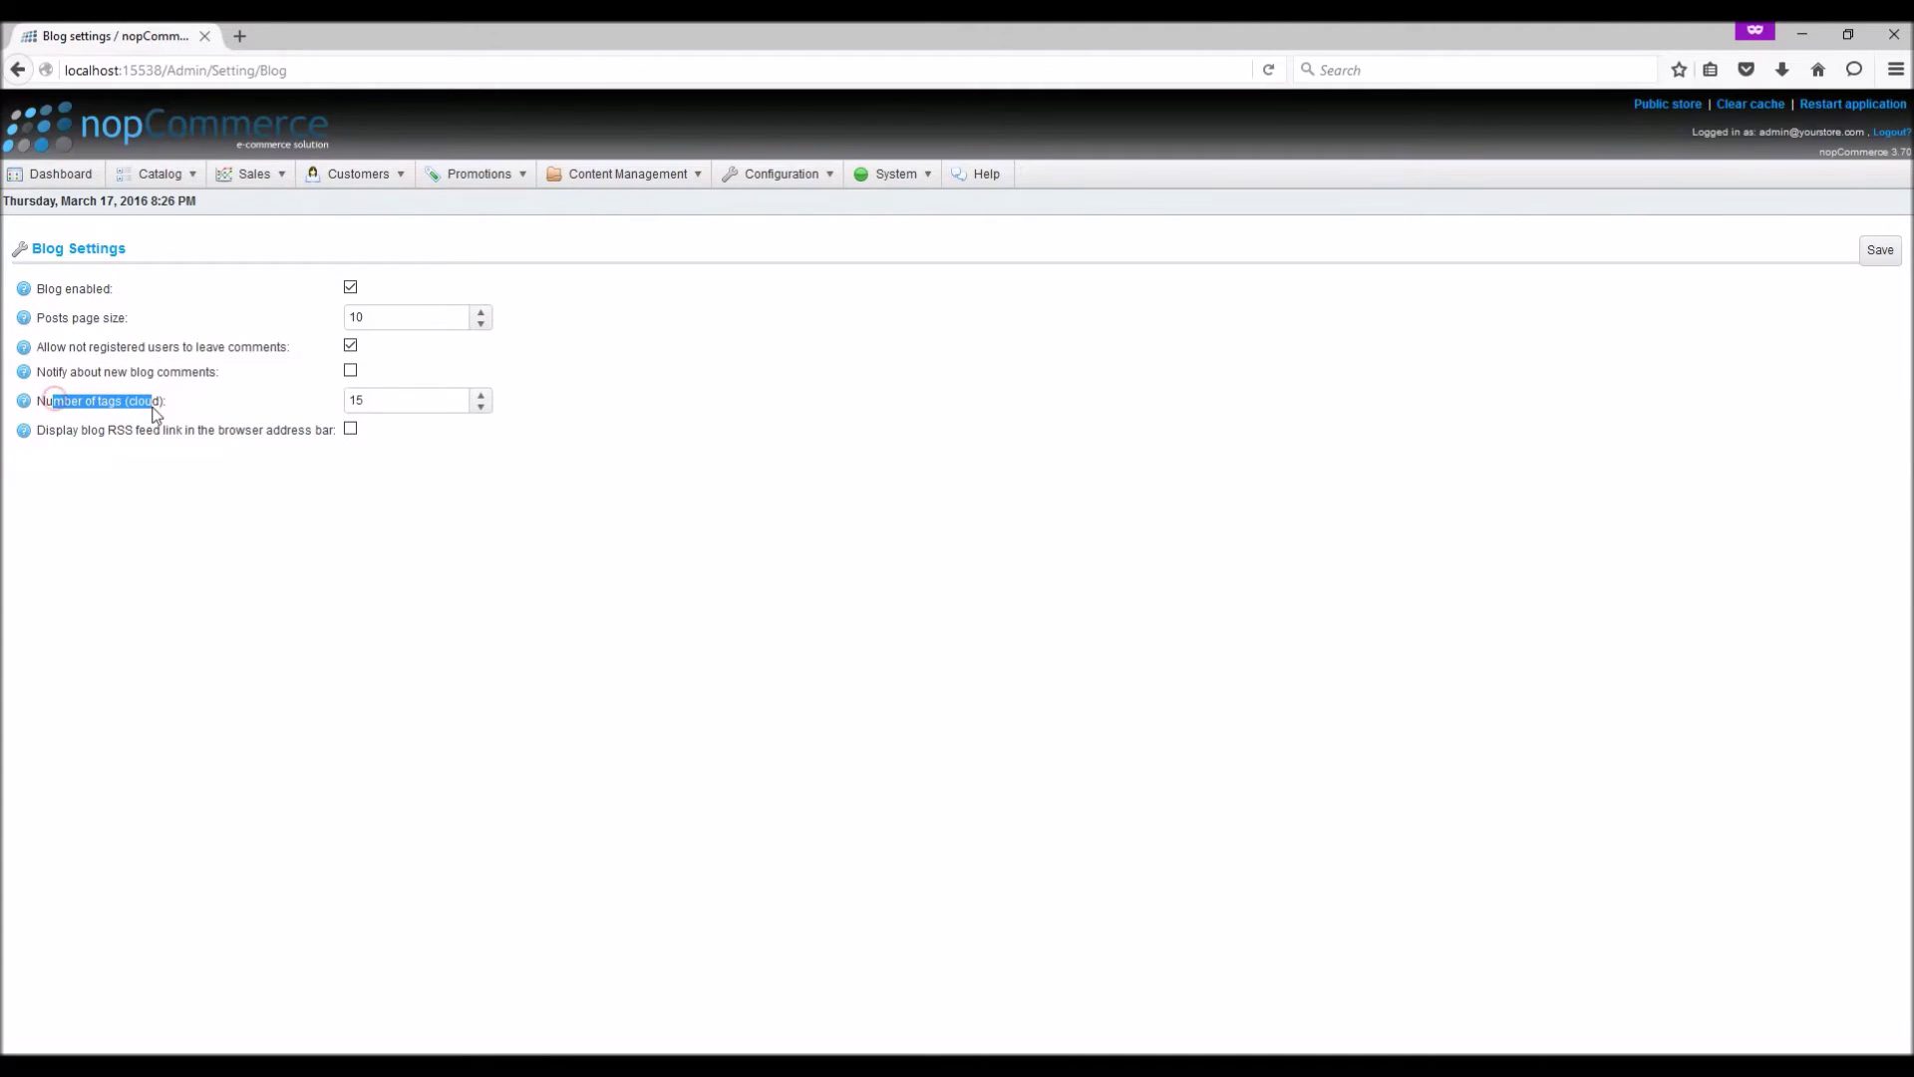
left_click(797, 467)
Set the tag cloud size to 20, enable the blog RSS feed link, and save
left_click(396, 398)
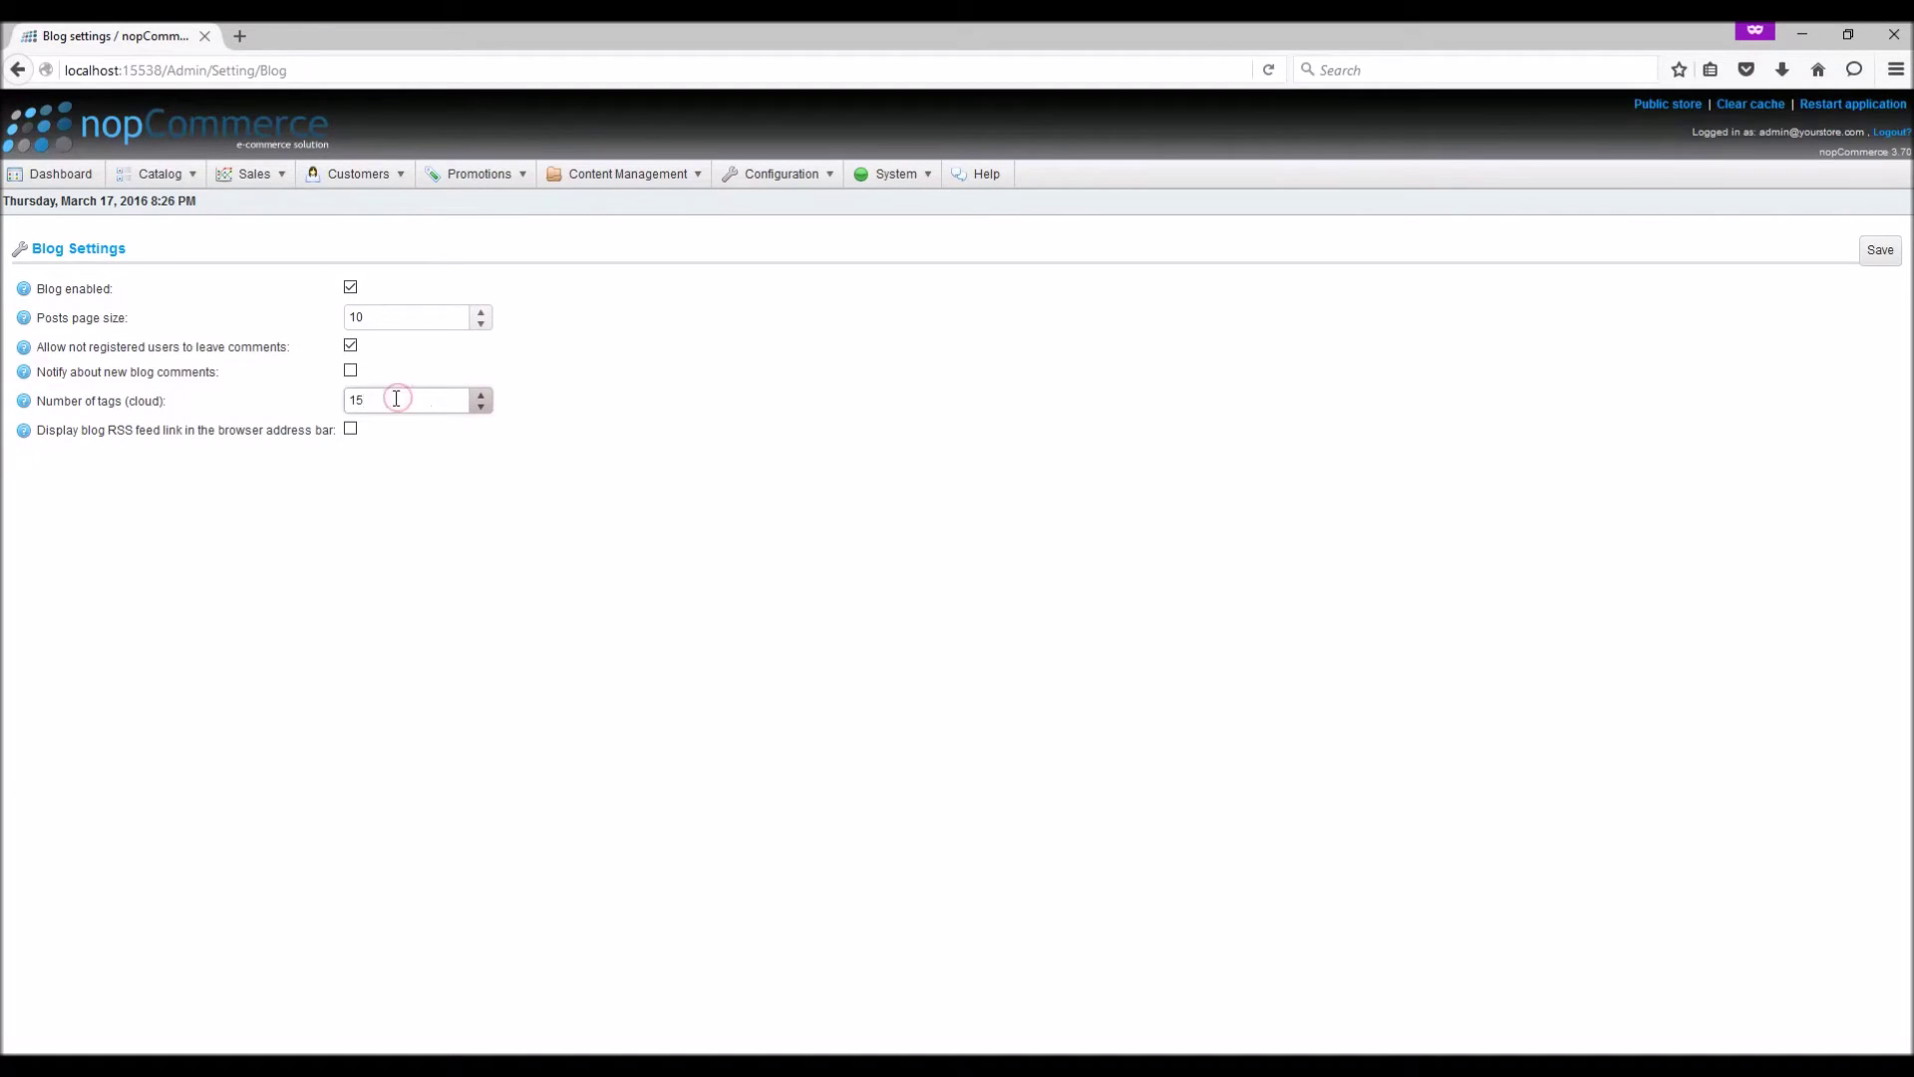
key("BackSpace")
key("BackSpace")
type("20")
left_click(715, 539)
left_click(351, 430)
left_click(1878, 250)
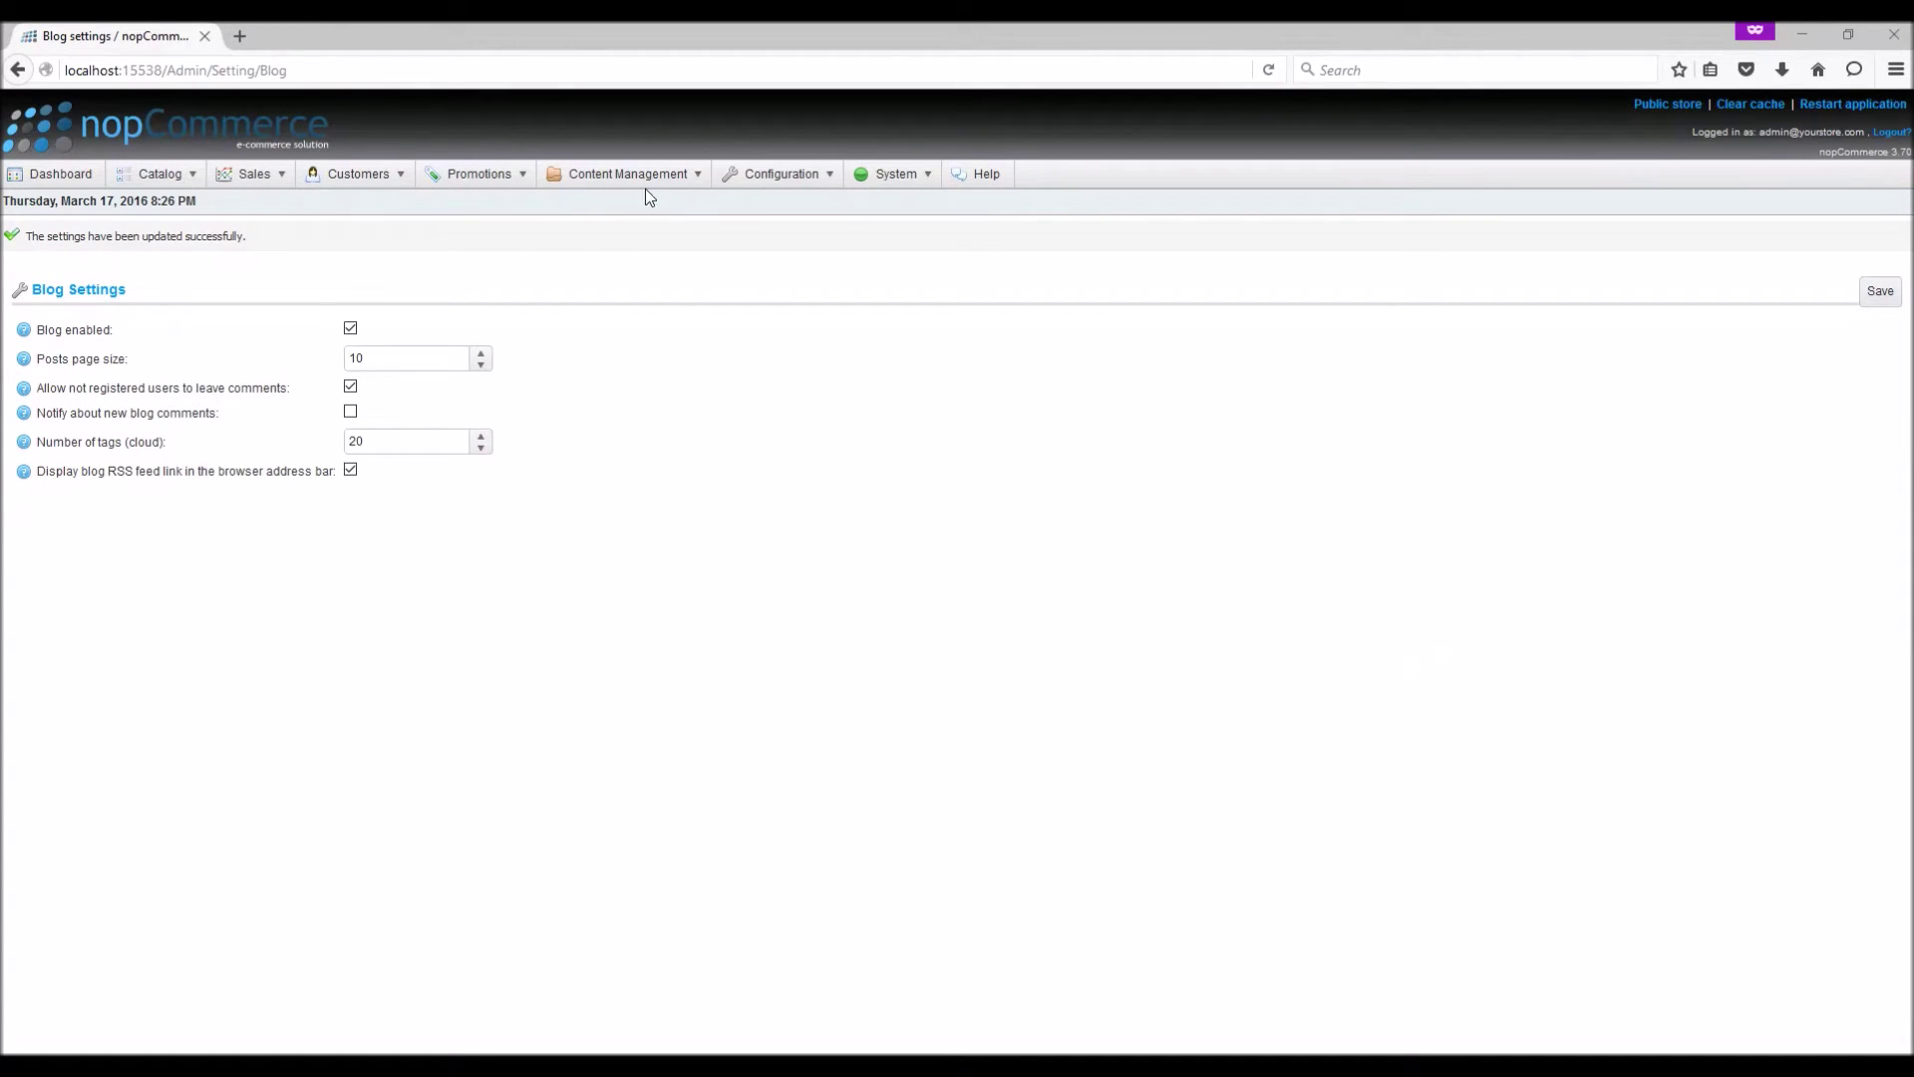
mouse_move(640, 190)
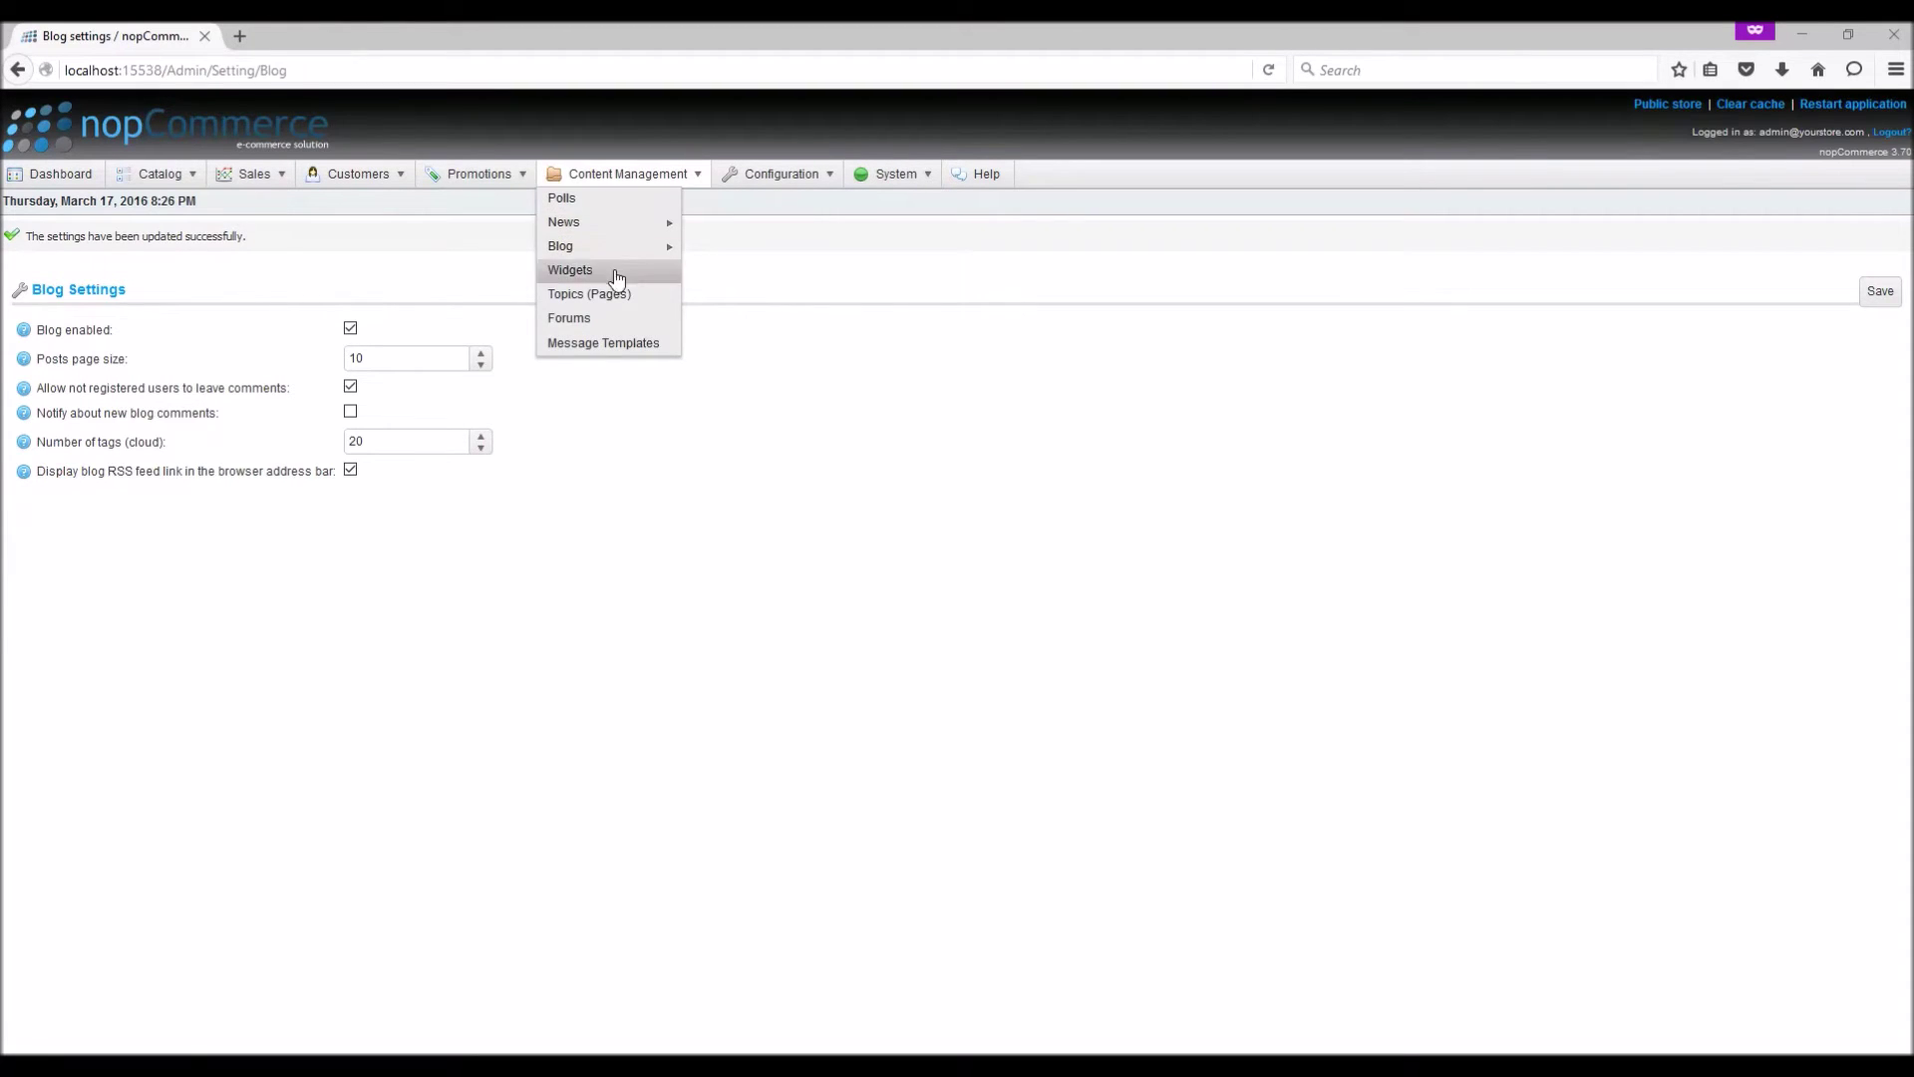
Start a new blog post titled 'Blog test post'
mouse_move(588, 254)
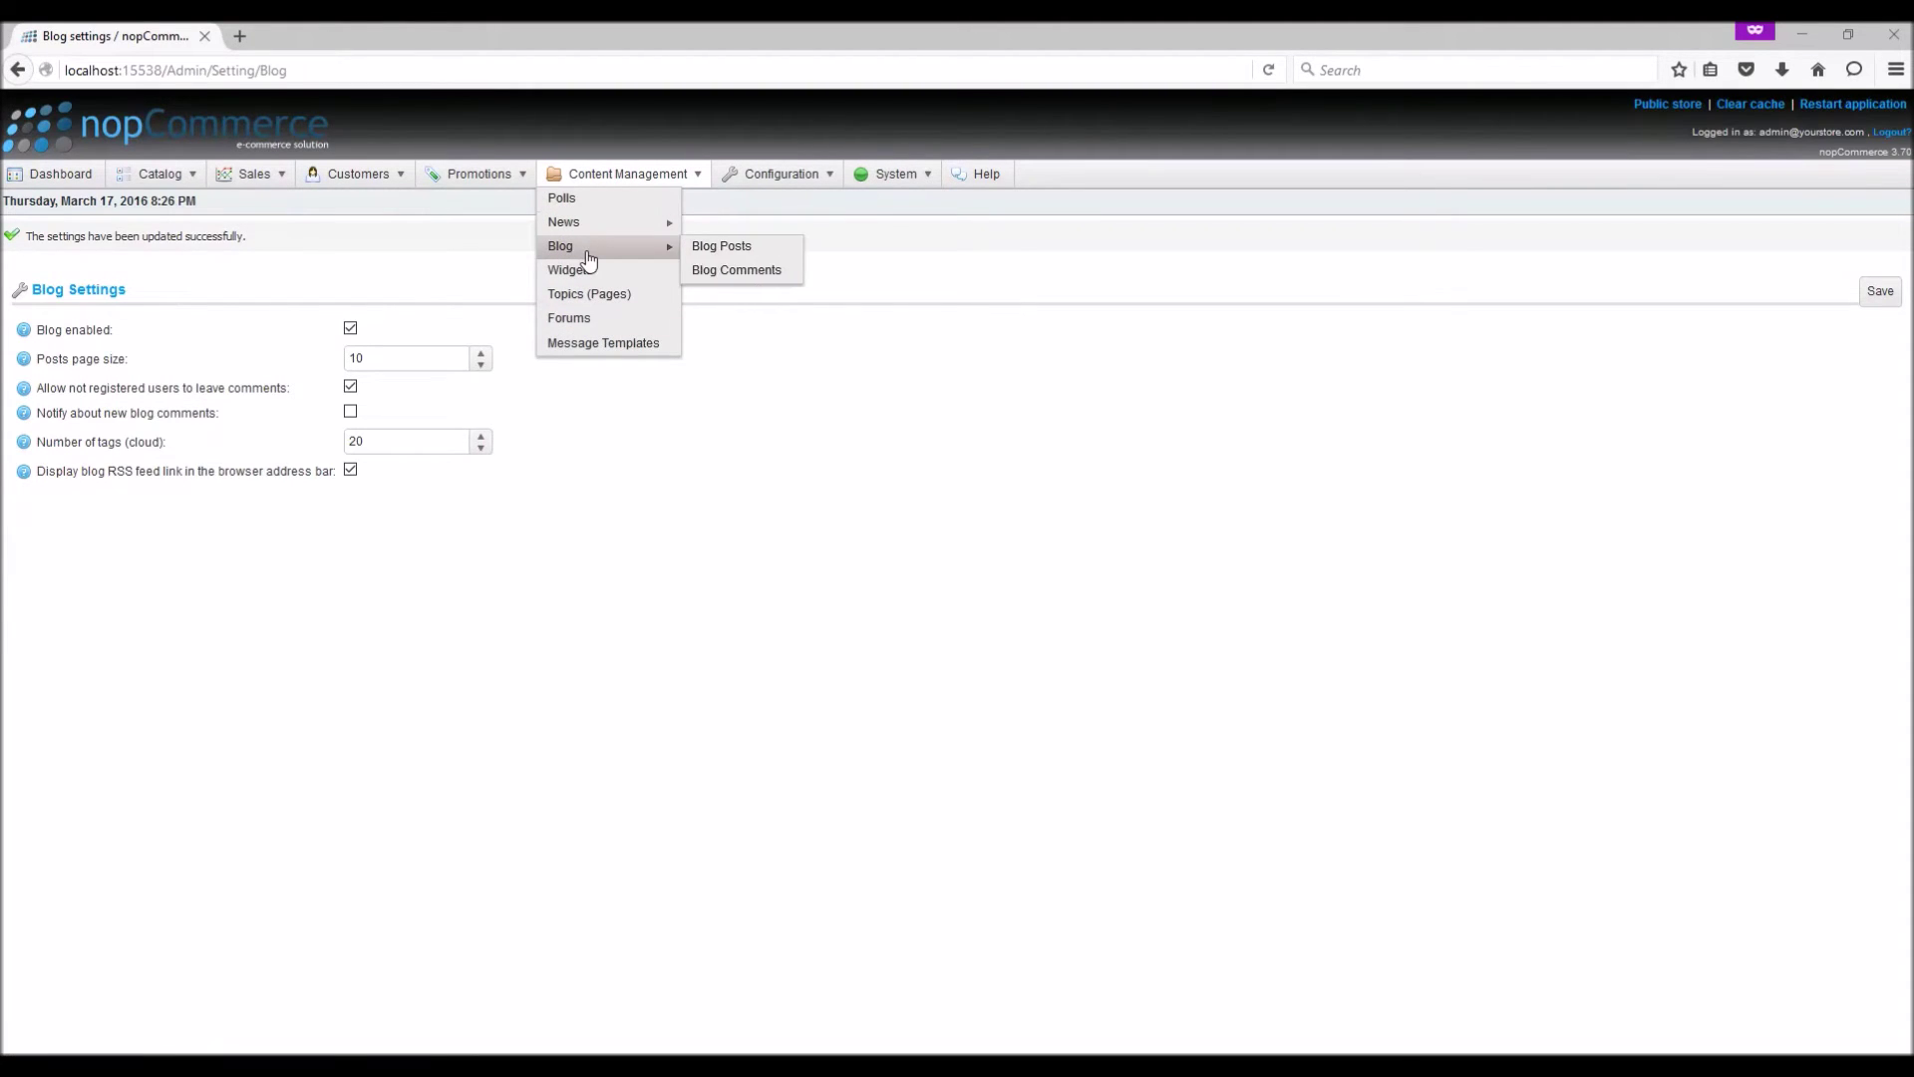
left_click(738, 247)
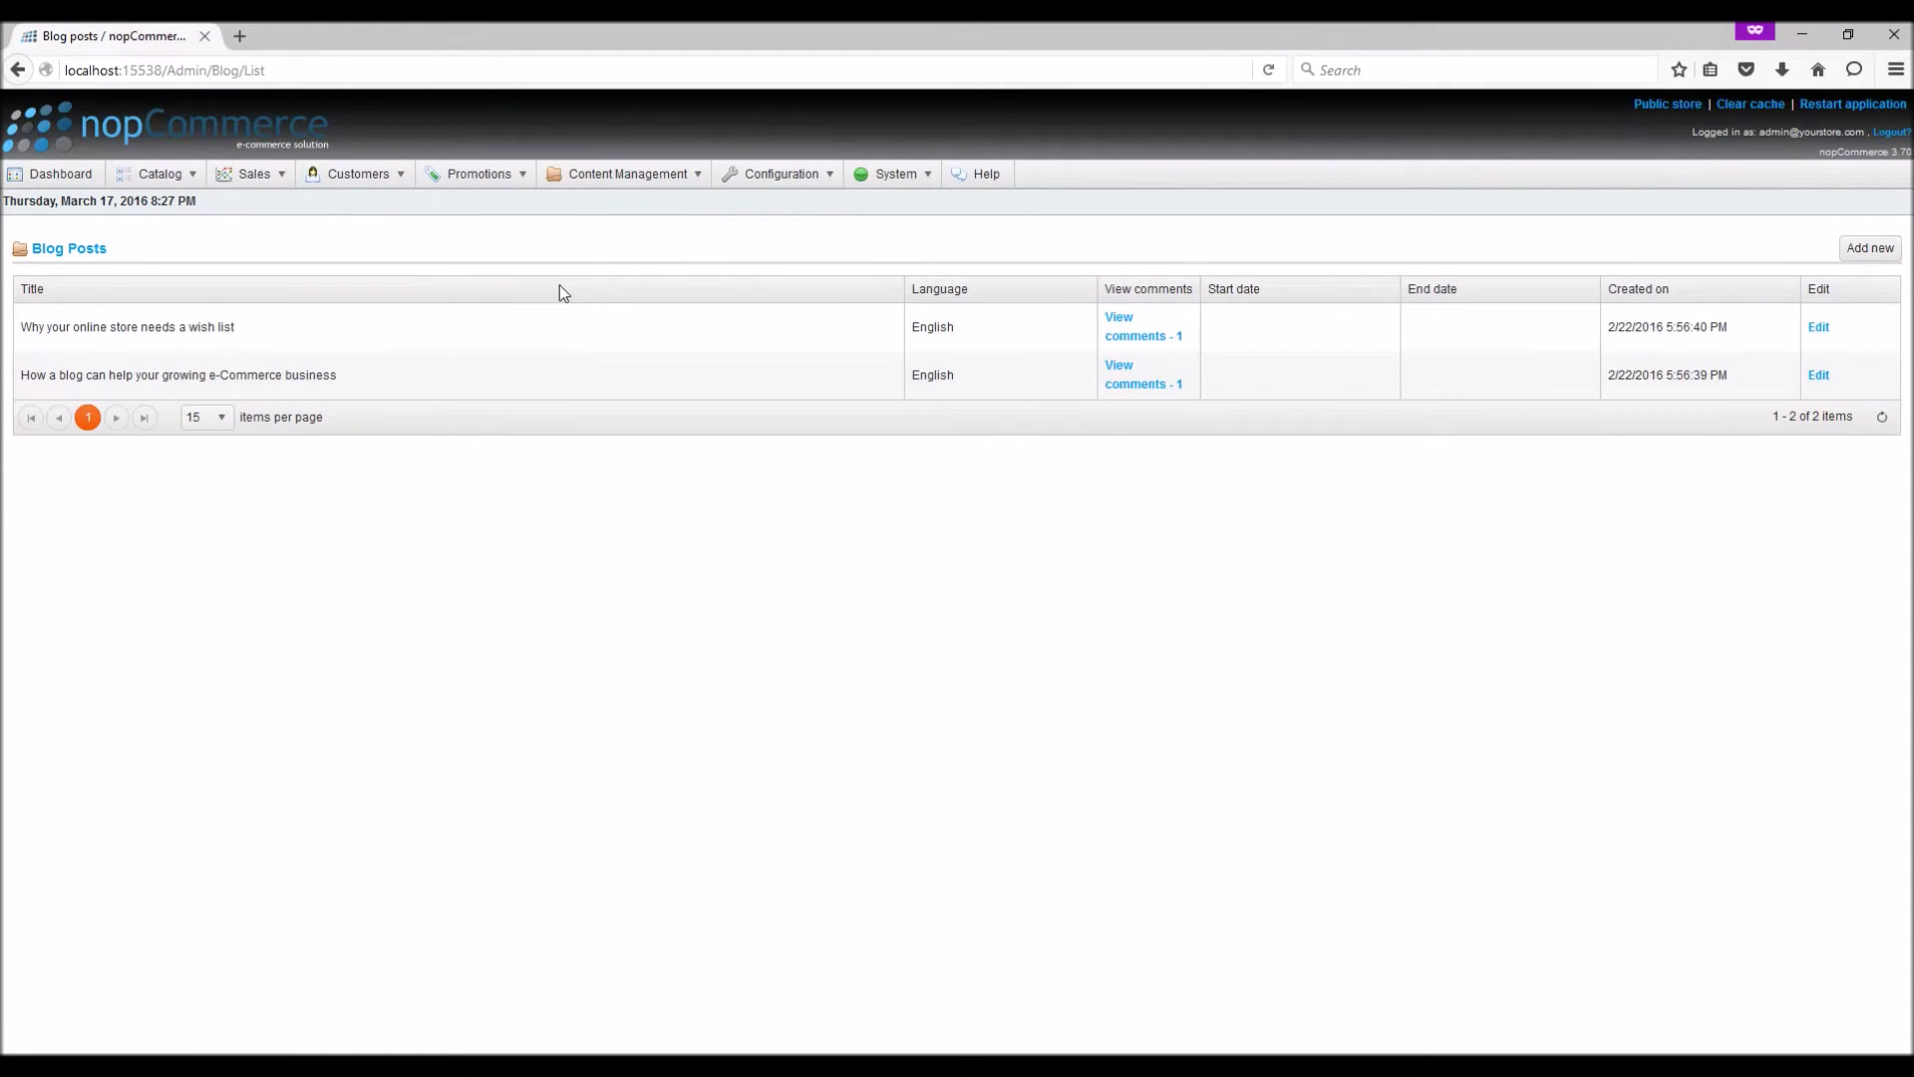
left_click(1868, 249)
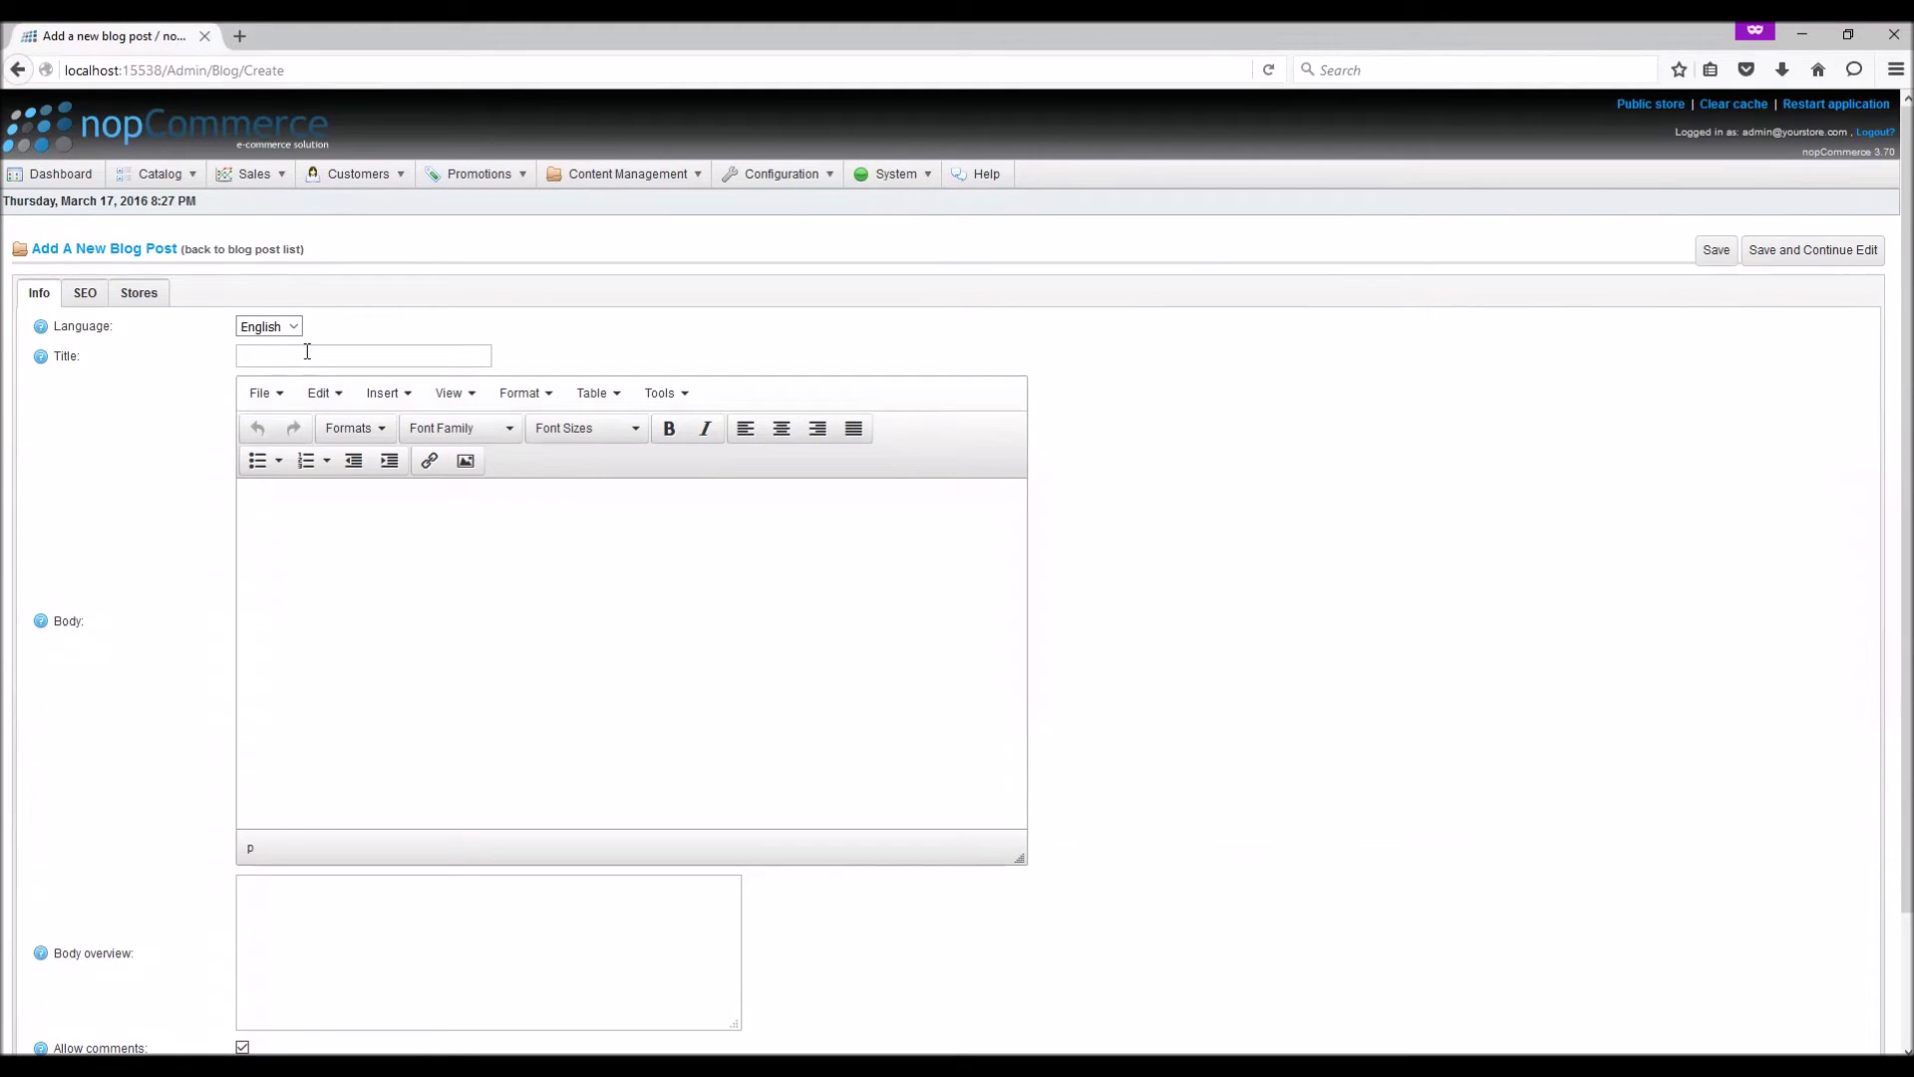
left_click(310, 352)
type("Blog test post")
key("ctrl+a")
Enter body 'This is the body of the blog post' and overview 'This is overview and this supports HTML'
left_click(296, 546)
scroll(141, 530, "down", 3)
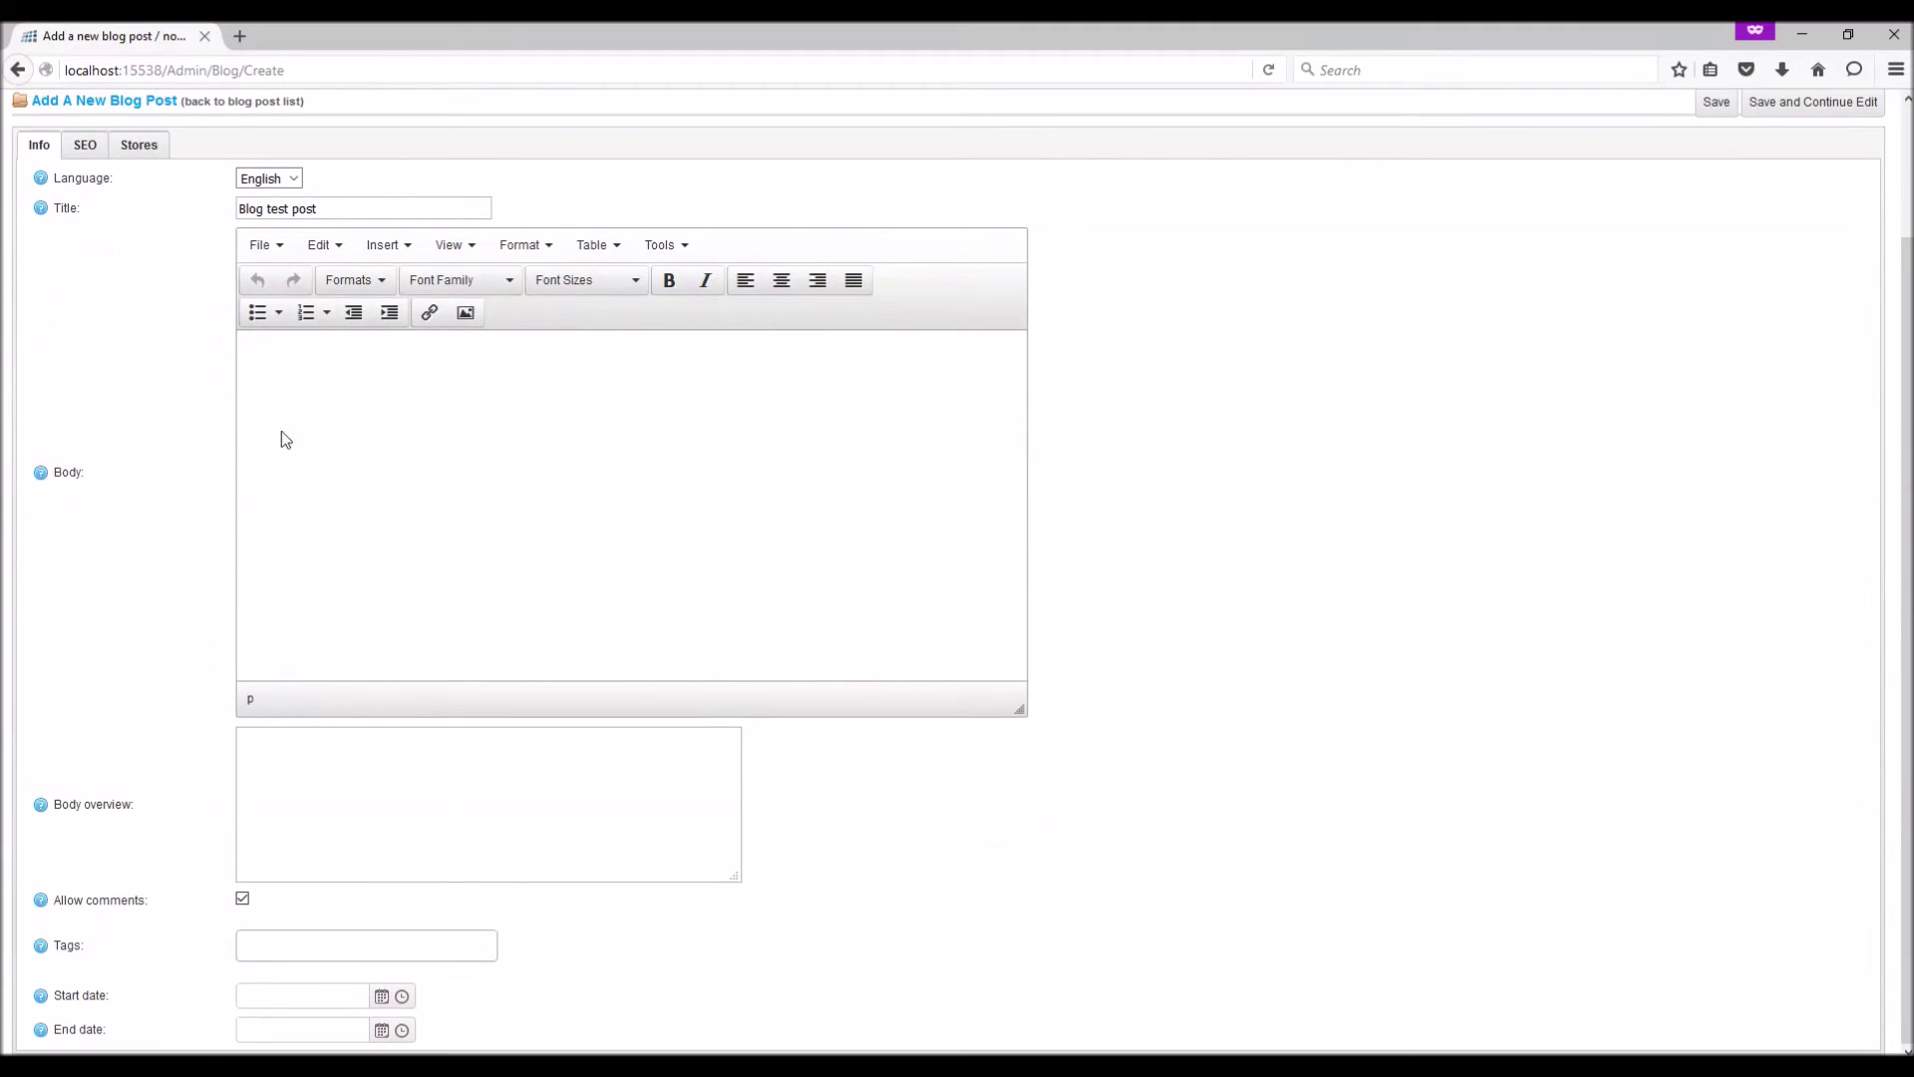
type("This is the body of the blog post")
left_click(311, 805)
type("This is o")
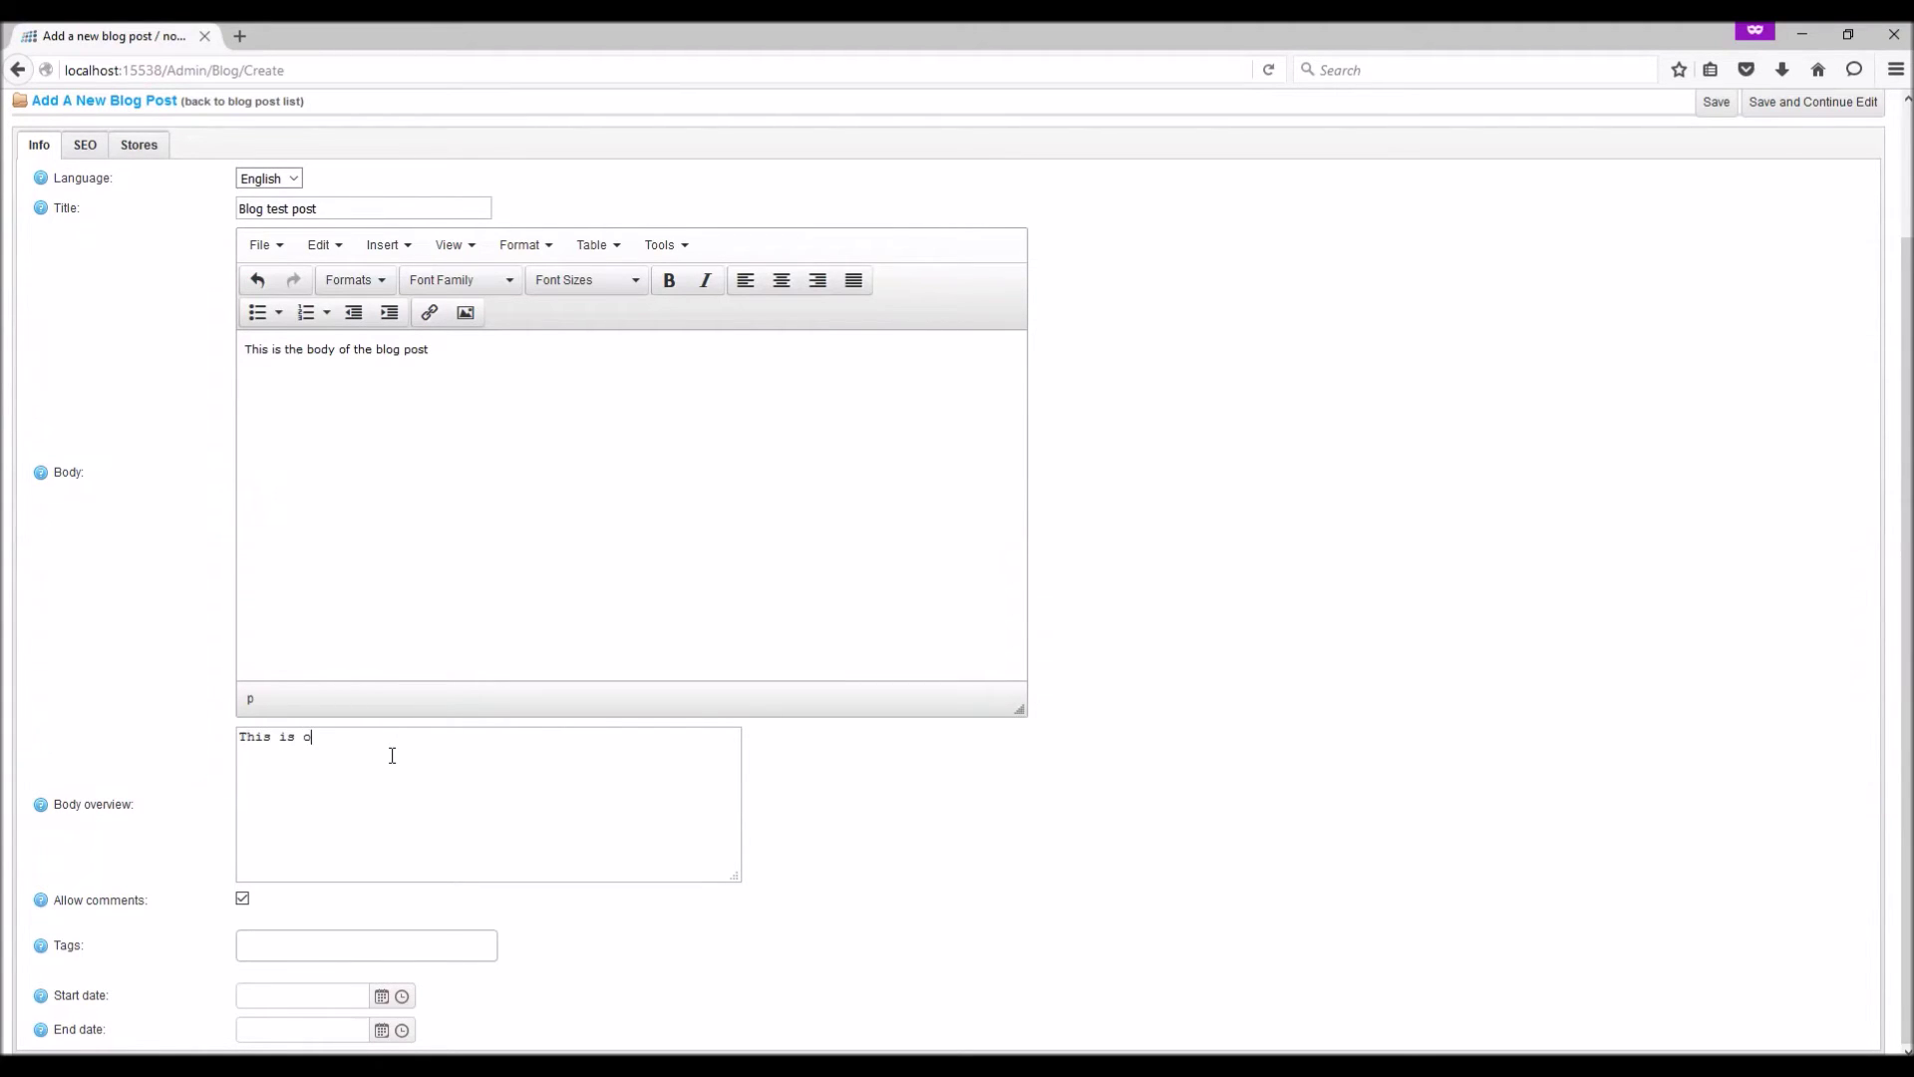
type("verview and this supports HTML")
Add the tags tag1, nop tag 2 and tag to the post
left_click(274, 948)
type("tag")
key("Return")
type("nop tag 2")
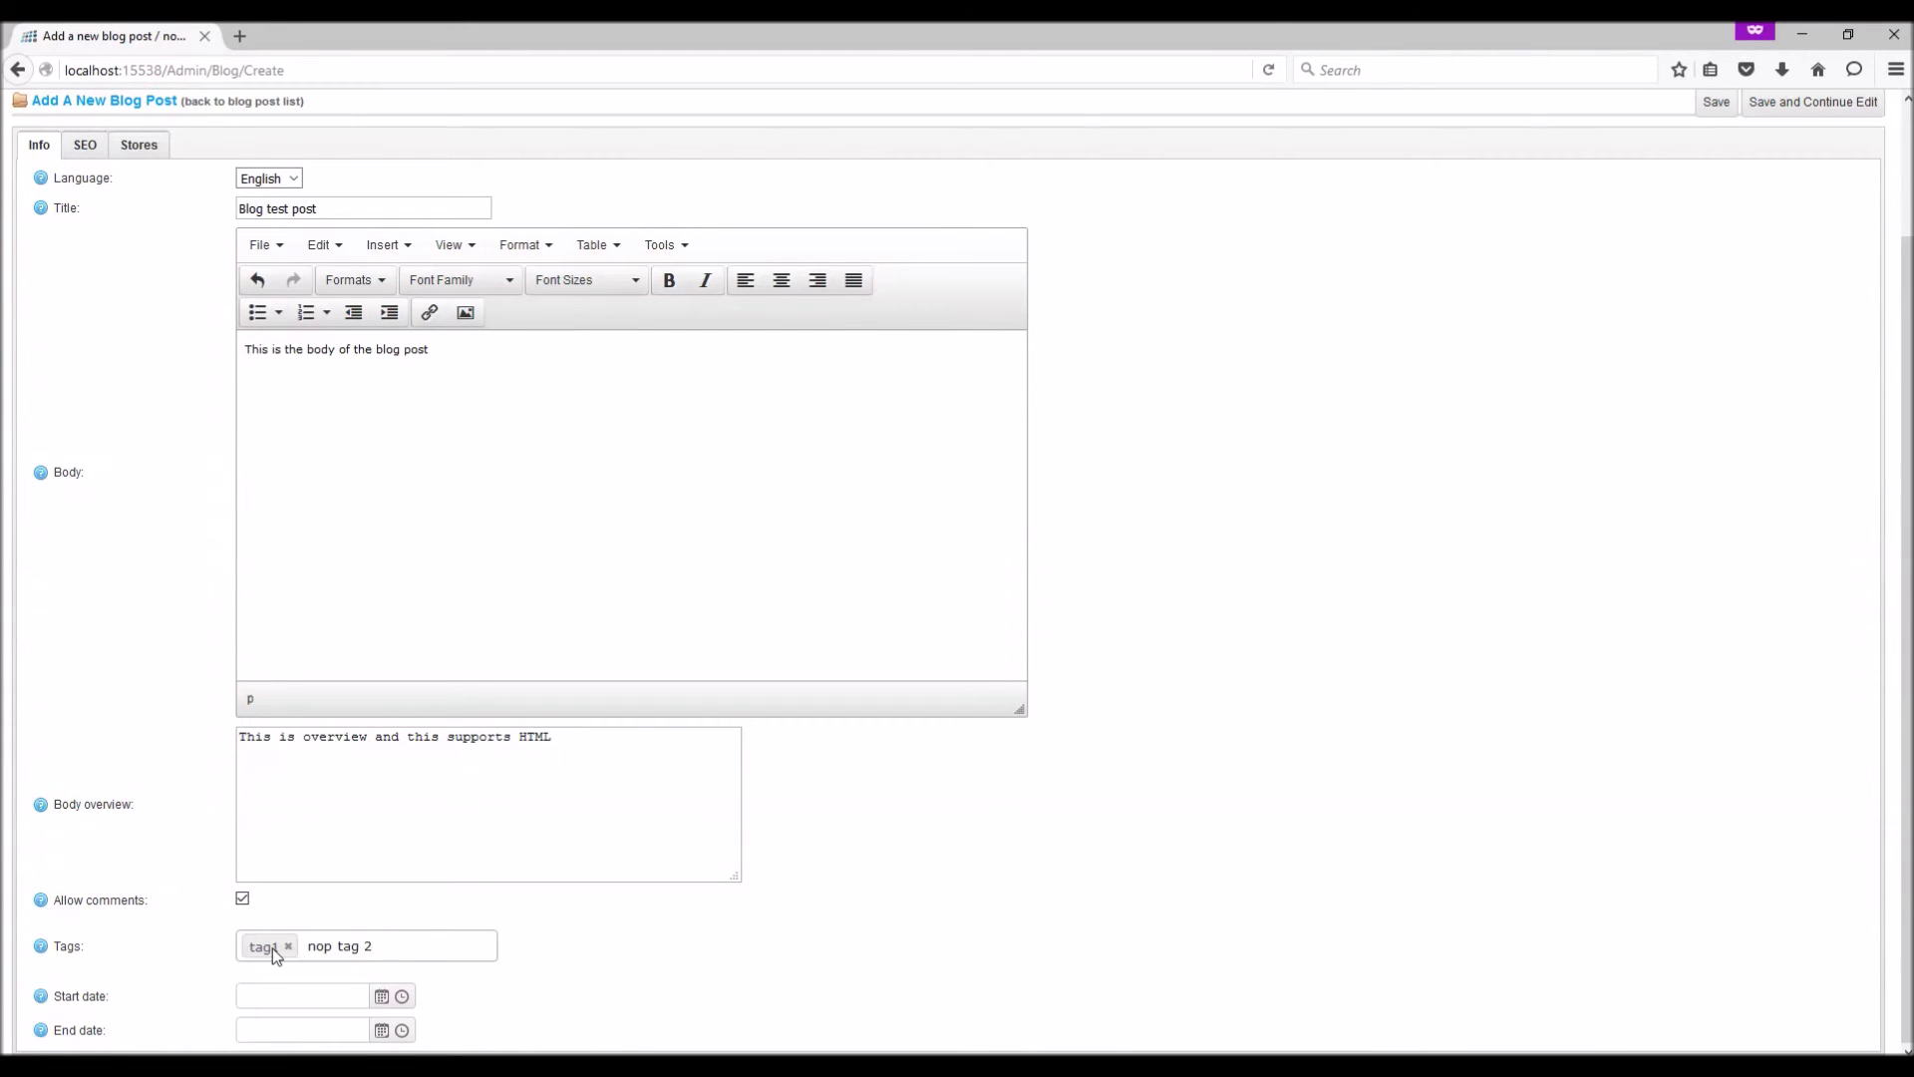
key("Return")
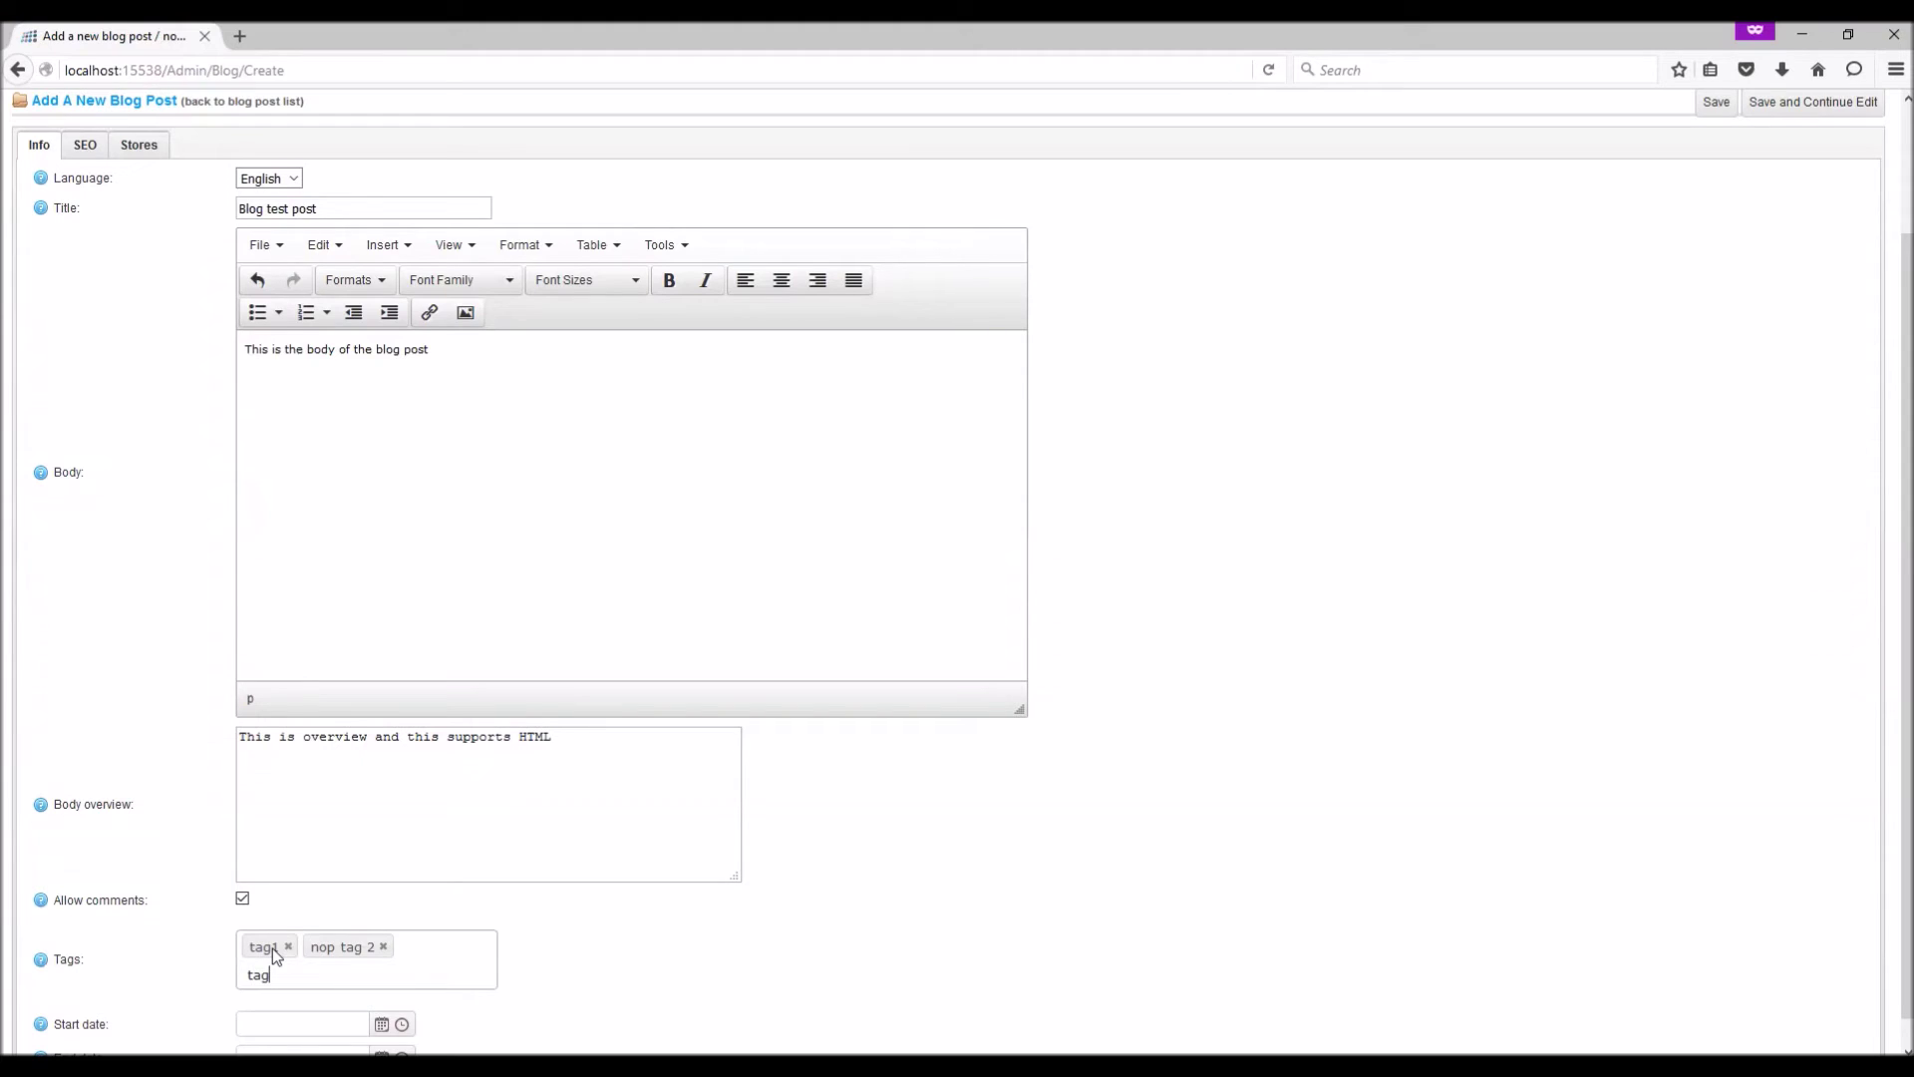
type("tag")
left_click(663, 930)
Check the start and end date calendars, leaving both dates empty
scroll(576, 925, "down", 1)
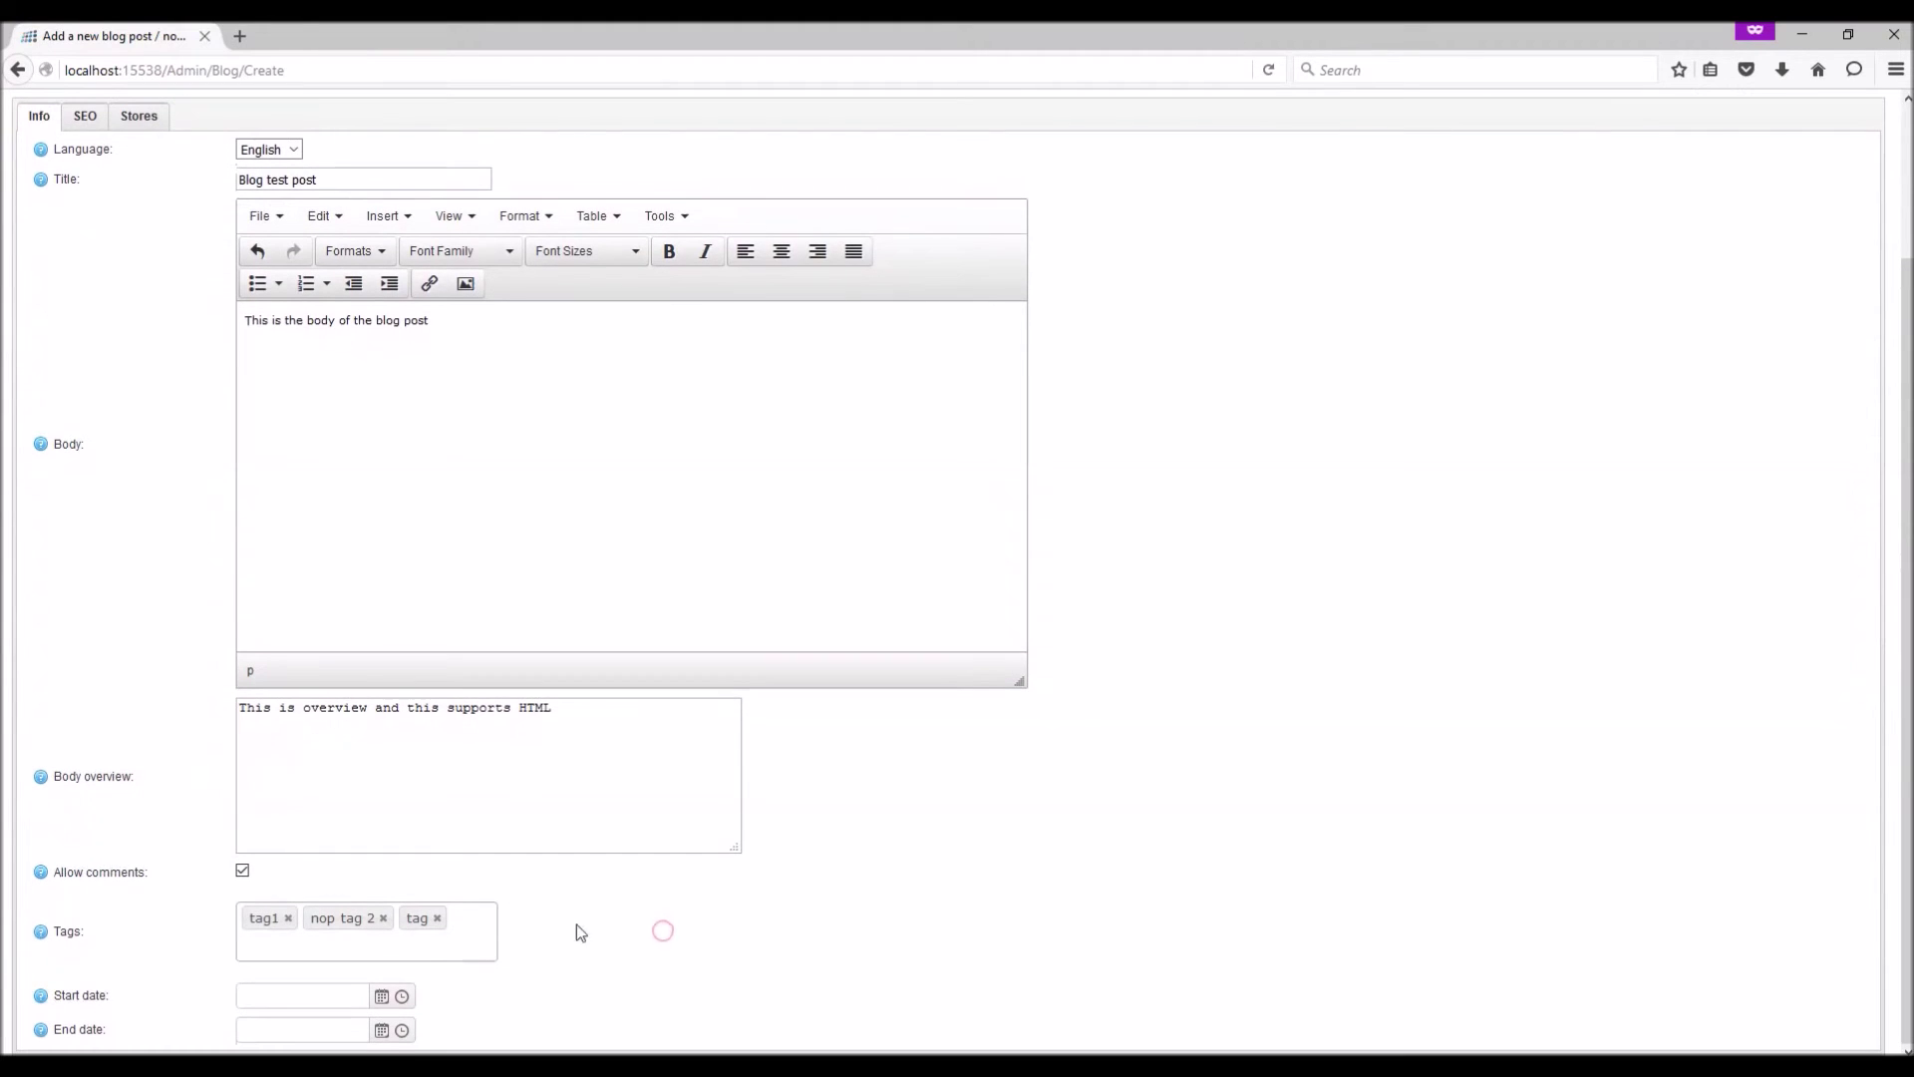
left_click(381, 997)
left_click(381, 997)
left_click(382, 1031)
left_click(382, 1031)
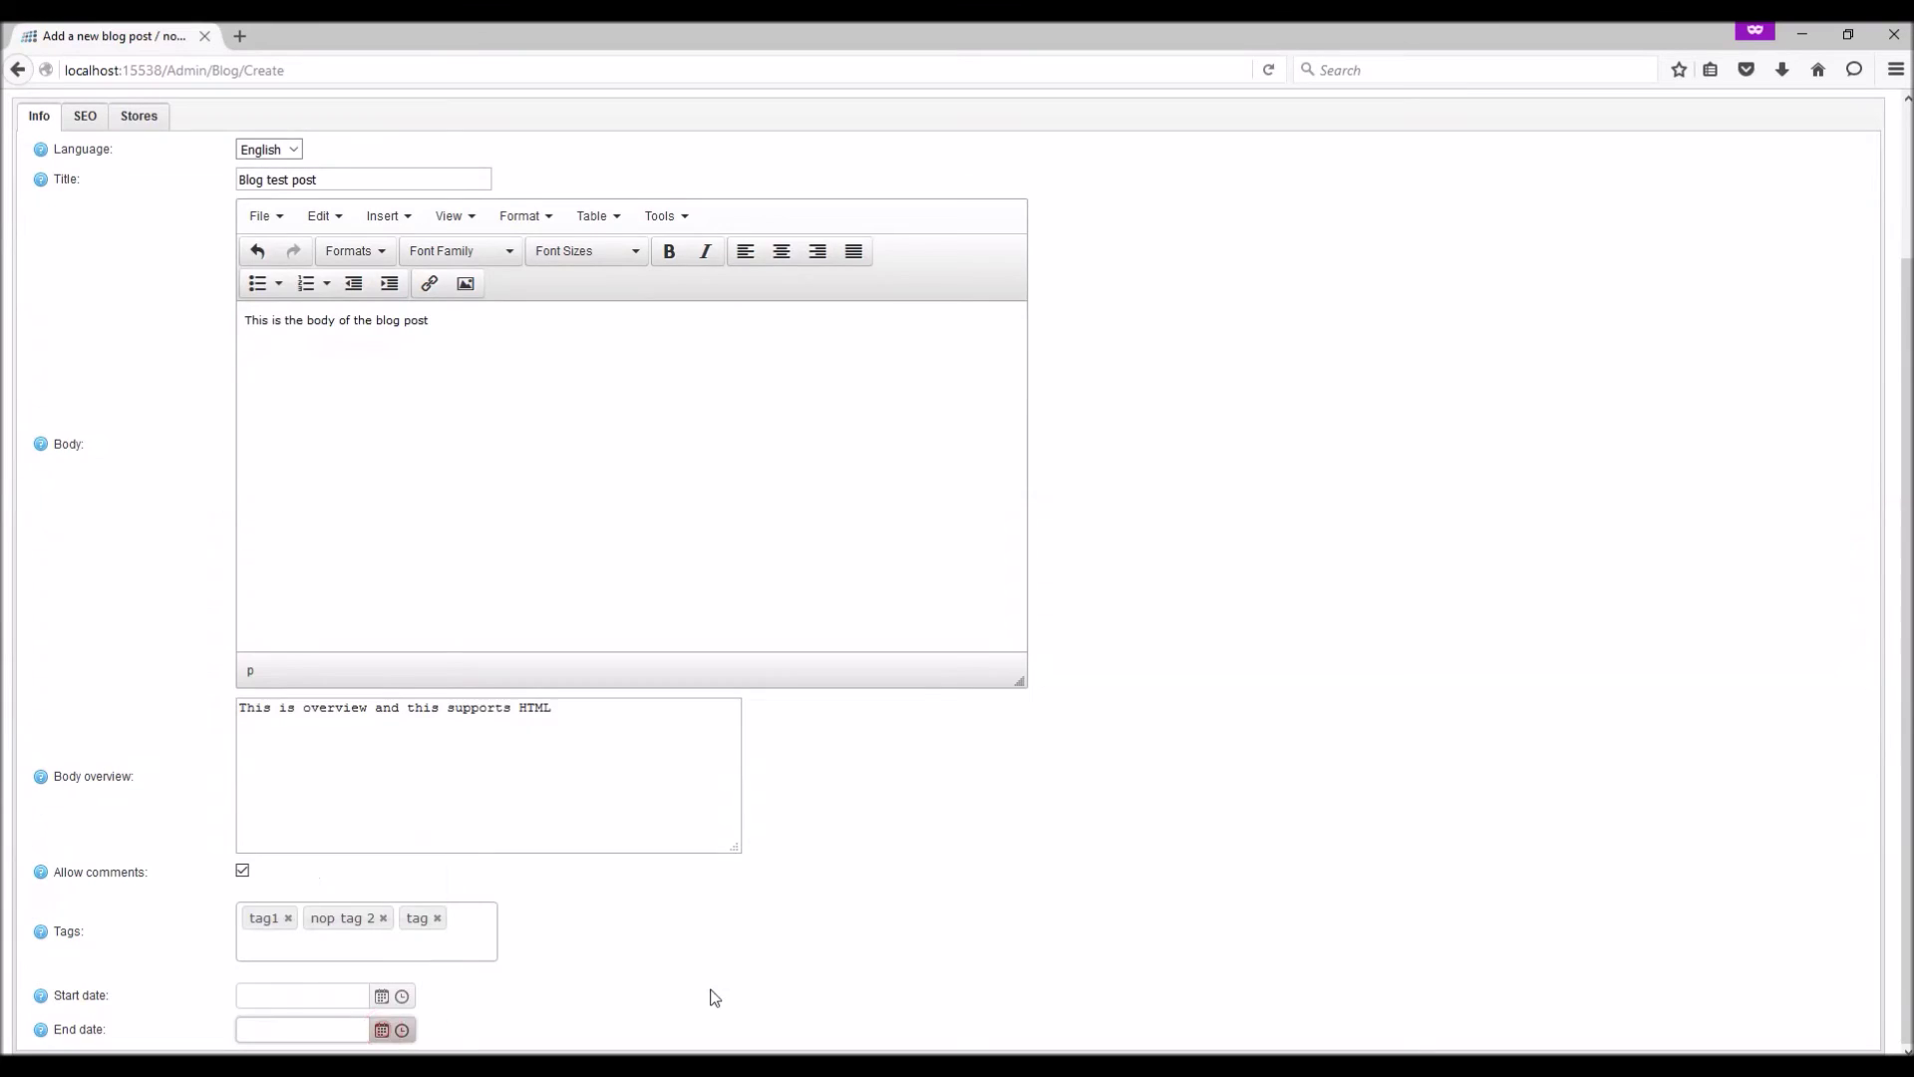
scroll(714, 992, "up", 3)
Review the SEO and store restriction settings, then save the post and continue editing
left_click(86, 297)
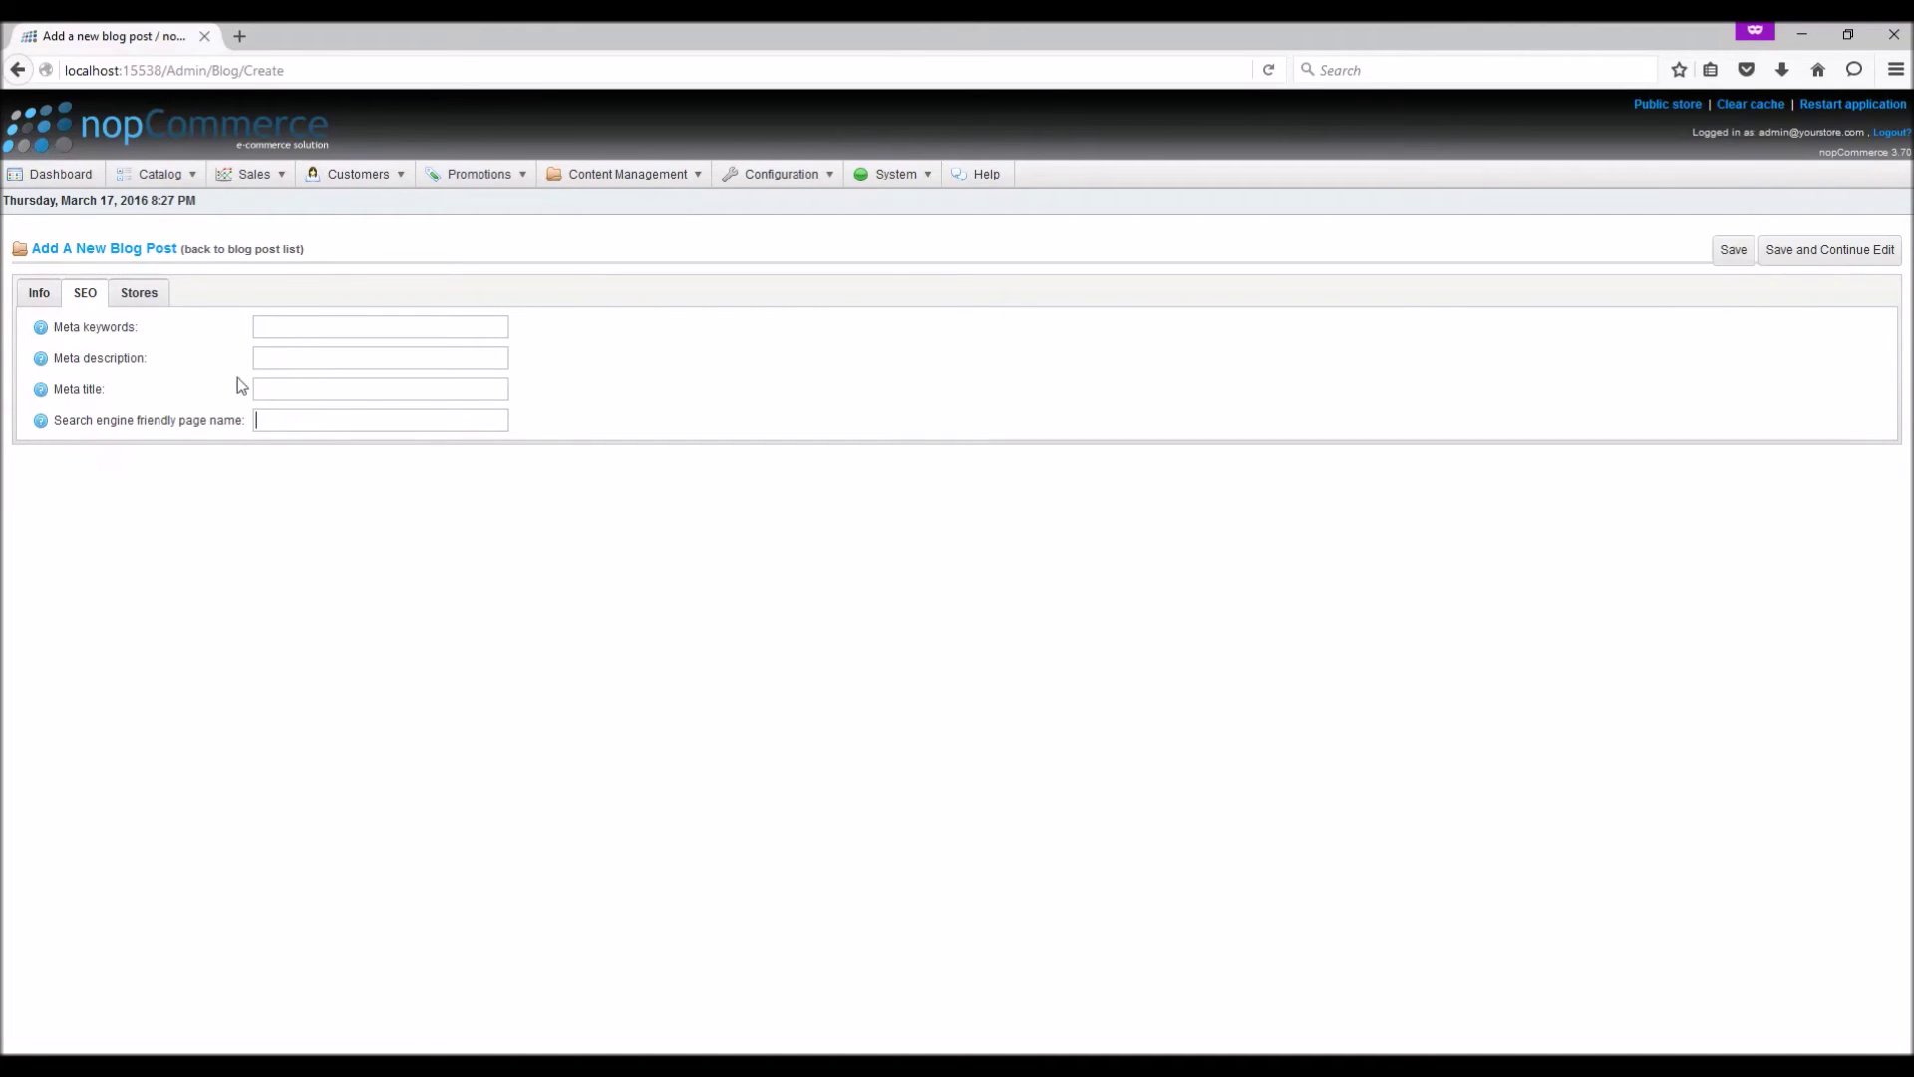
left_click(132, 290)
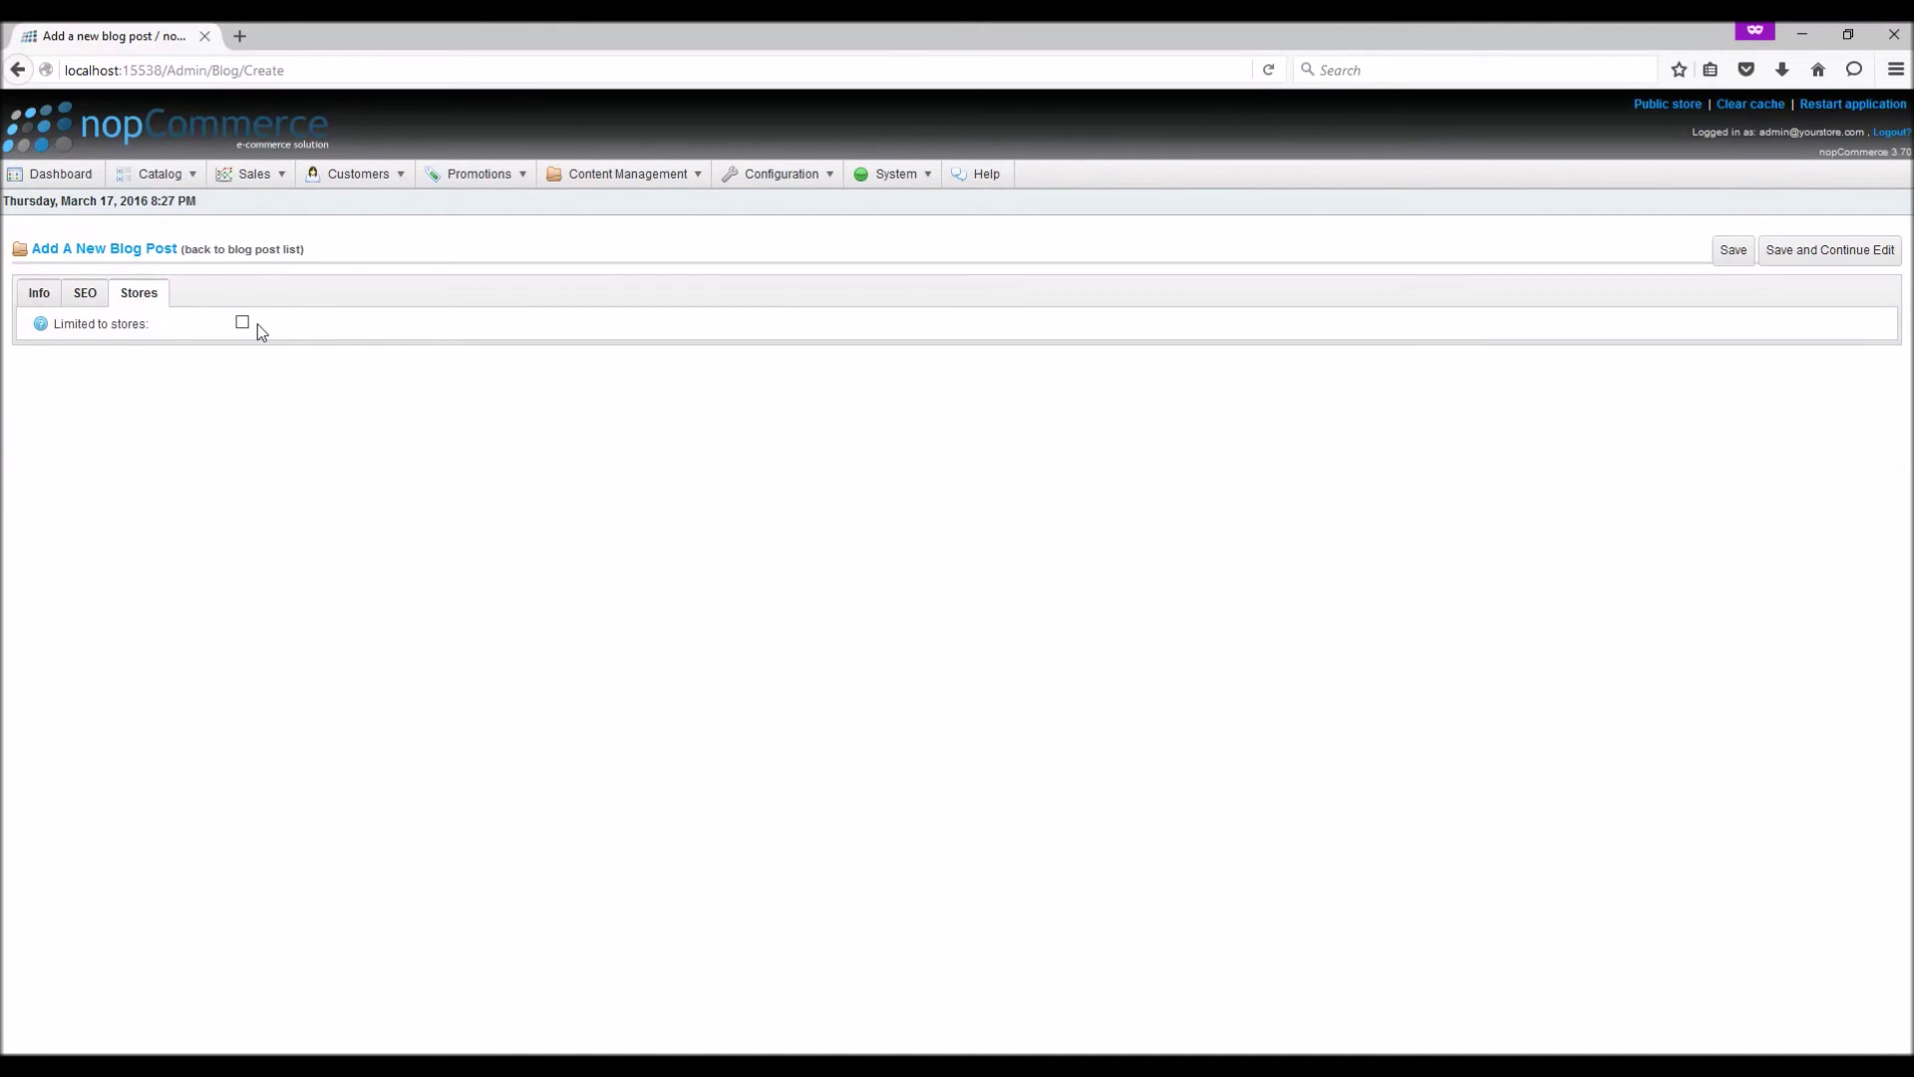
left_click(242, 323)
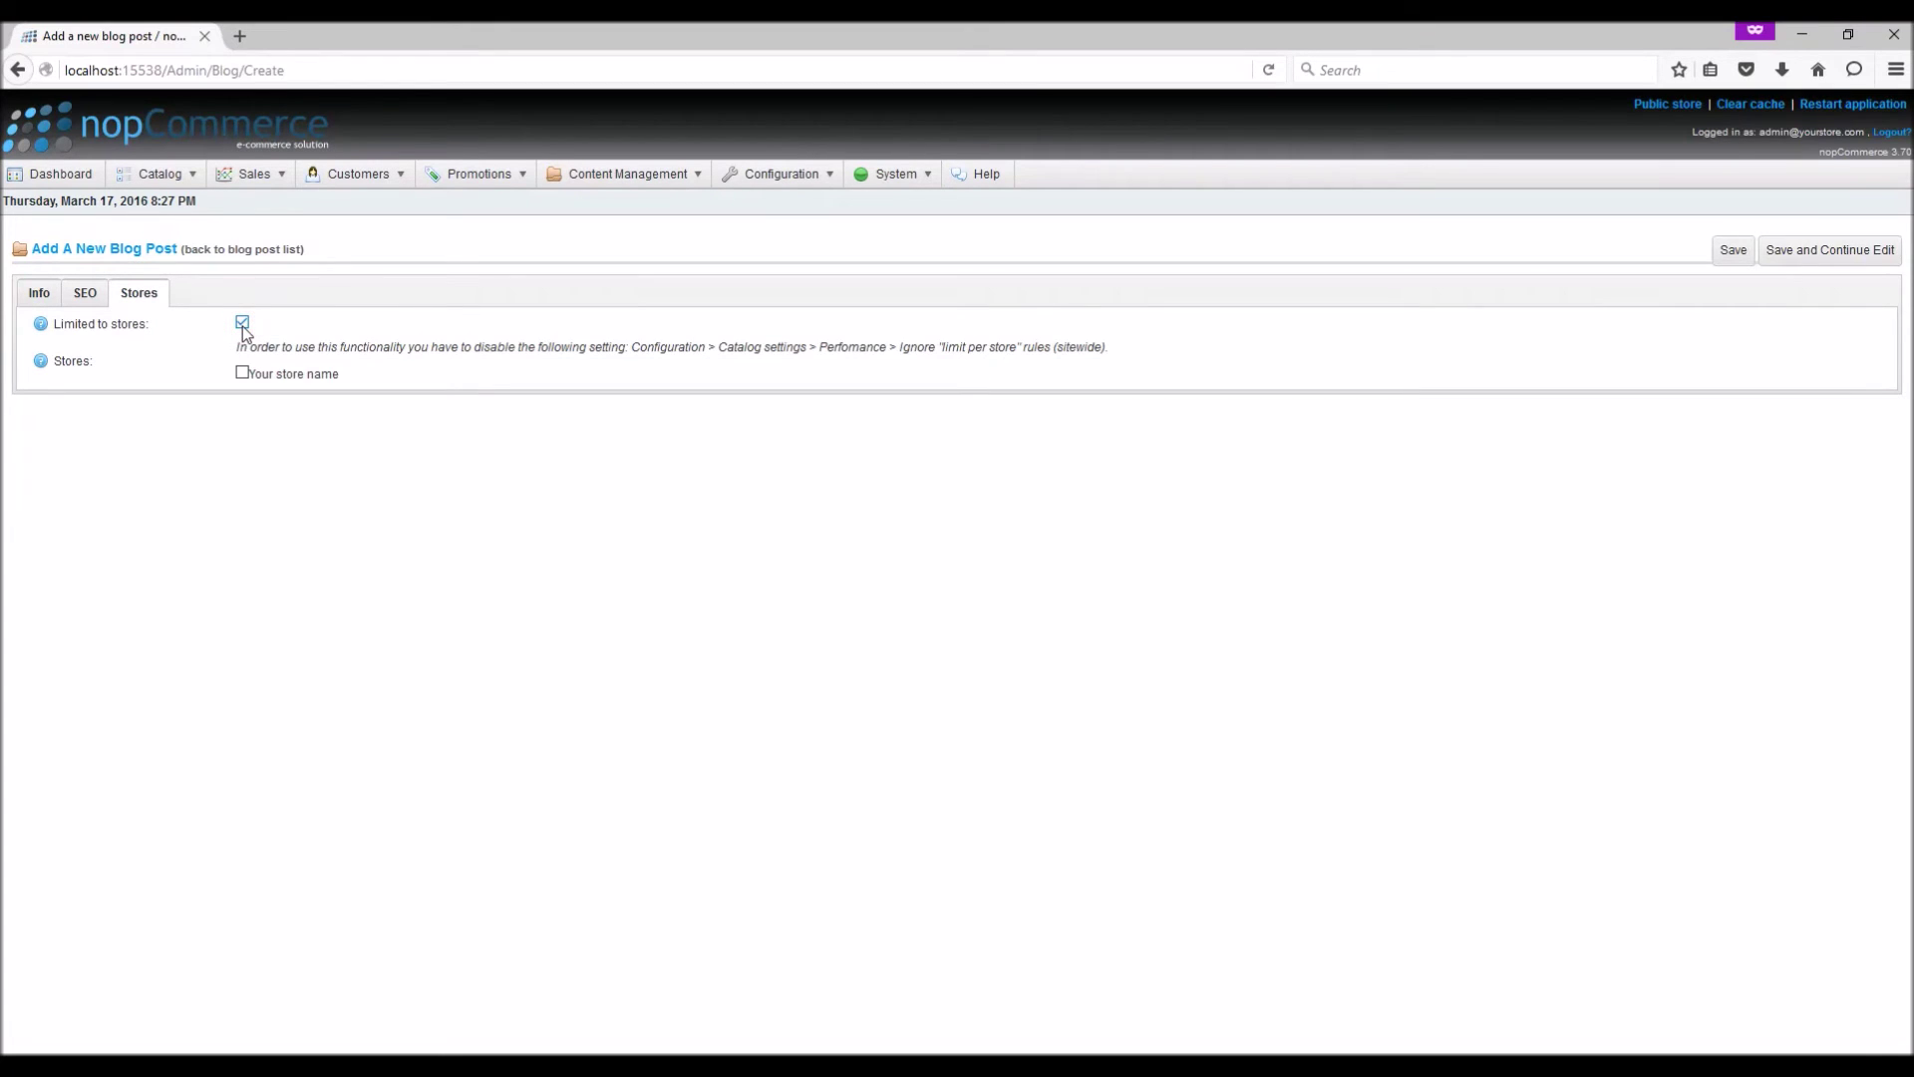
left_click(243, 323)
left_click(35, 293)
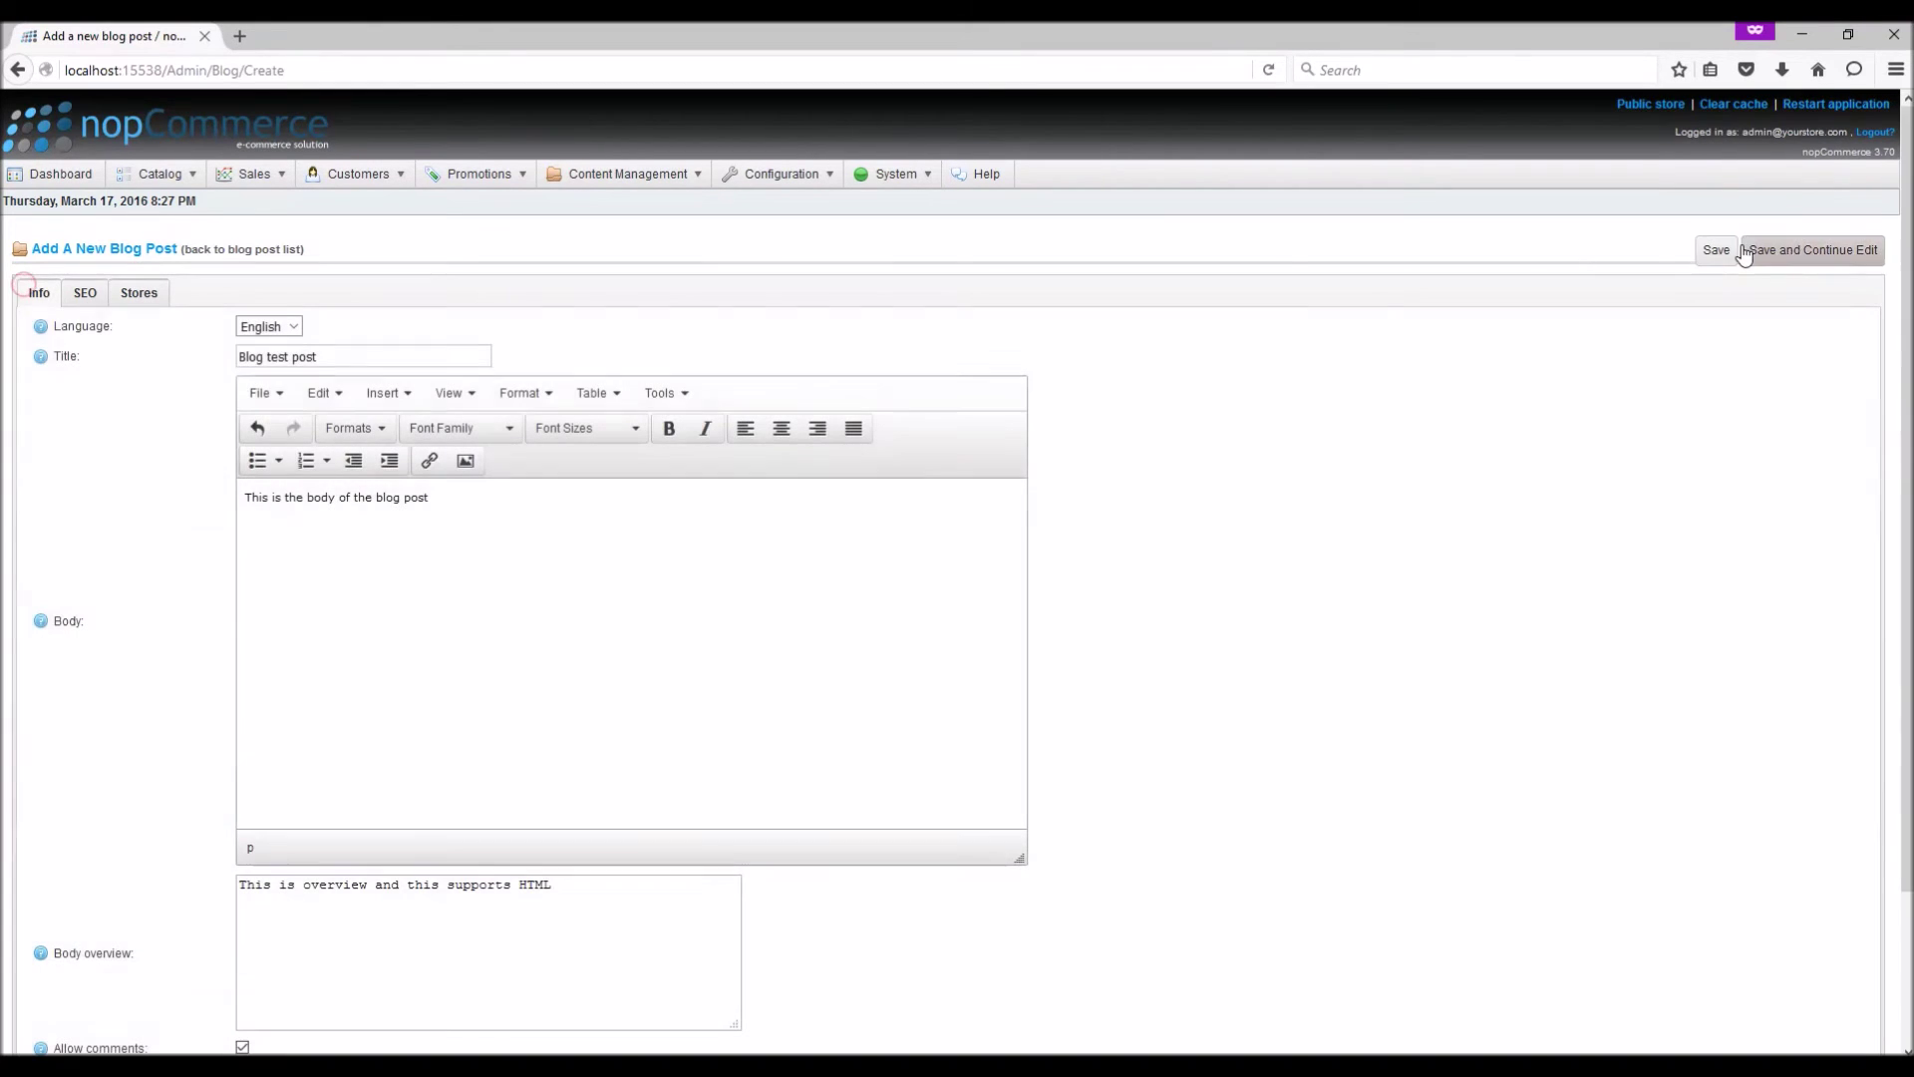
left_click(1805, 258)
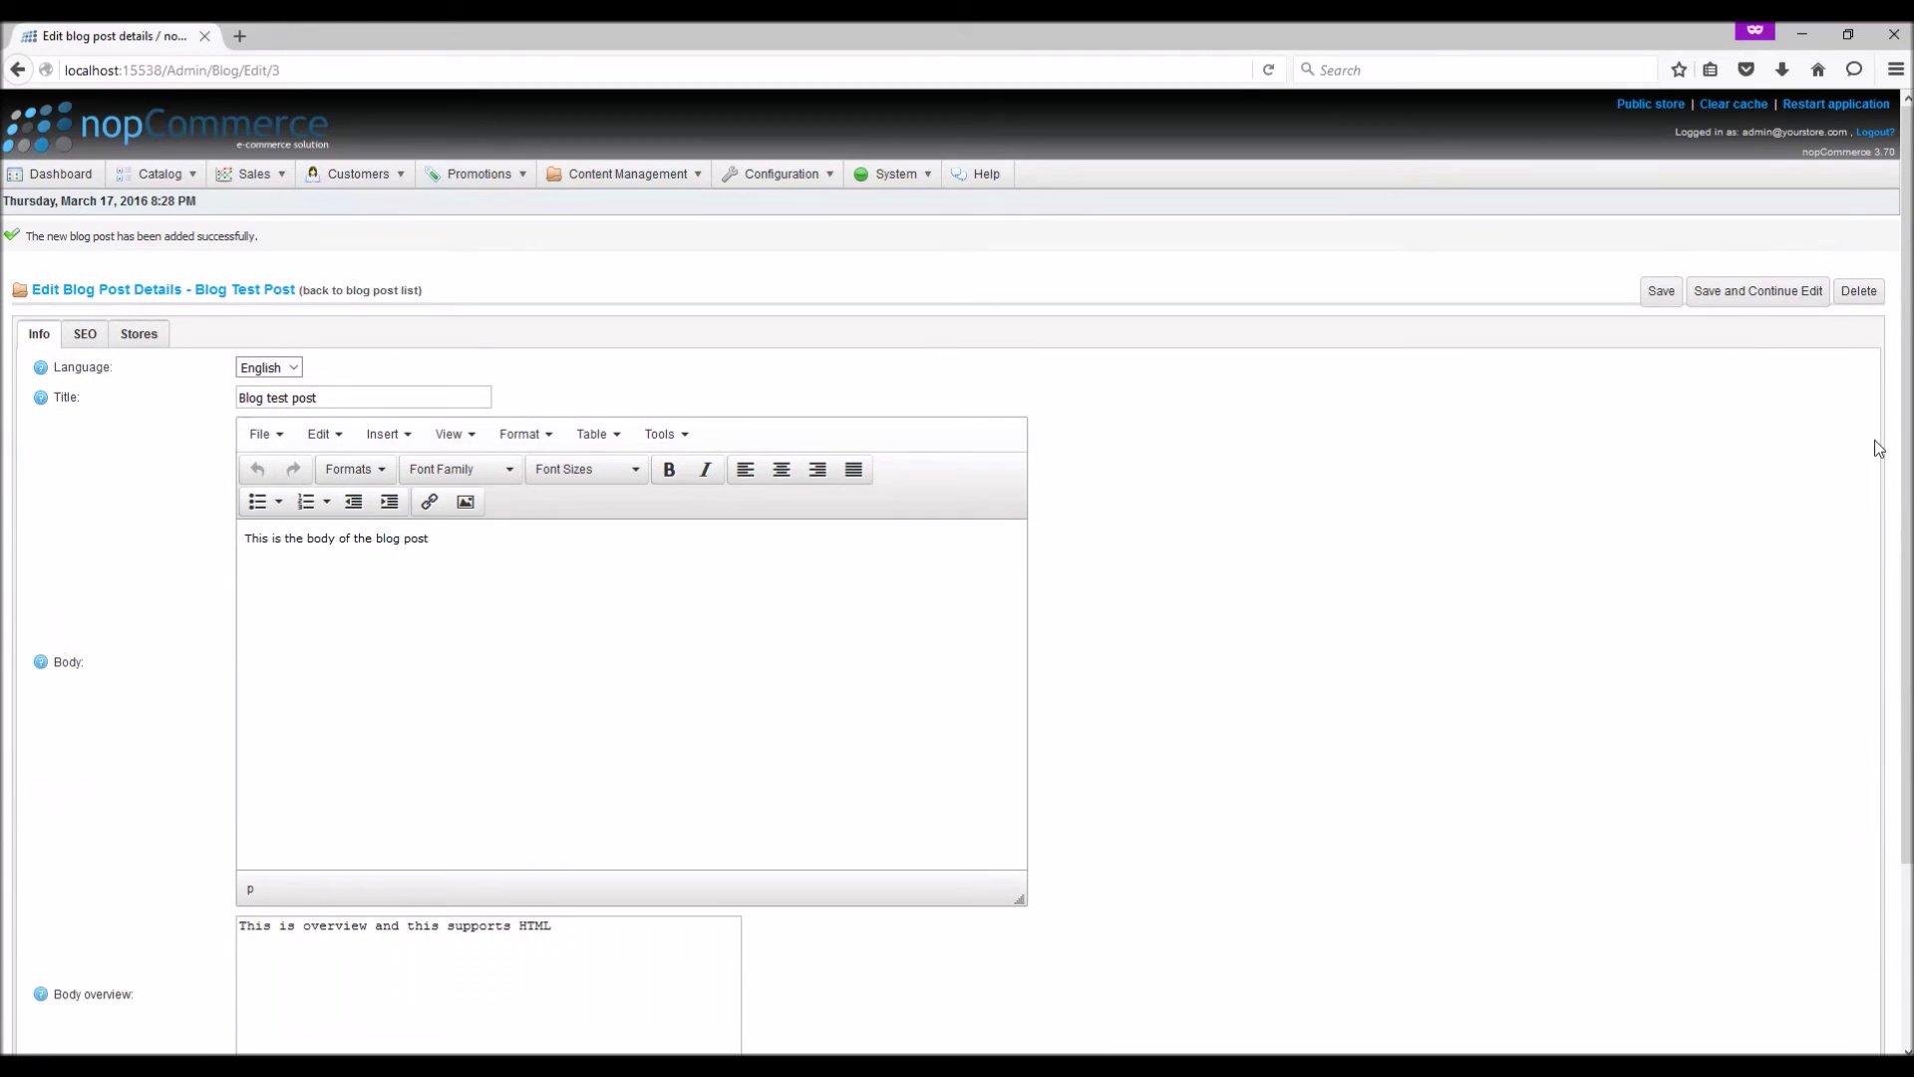
right_click(1641, 110)
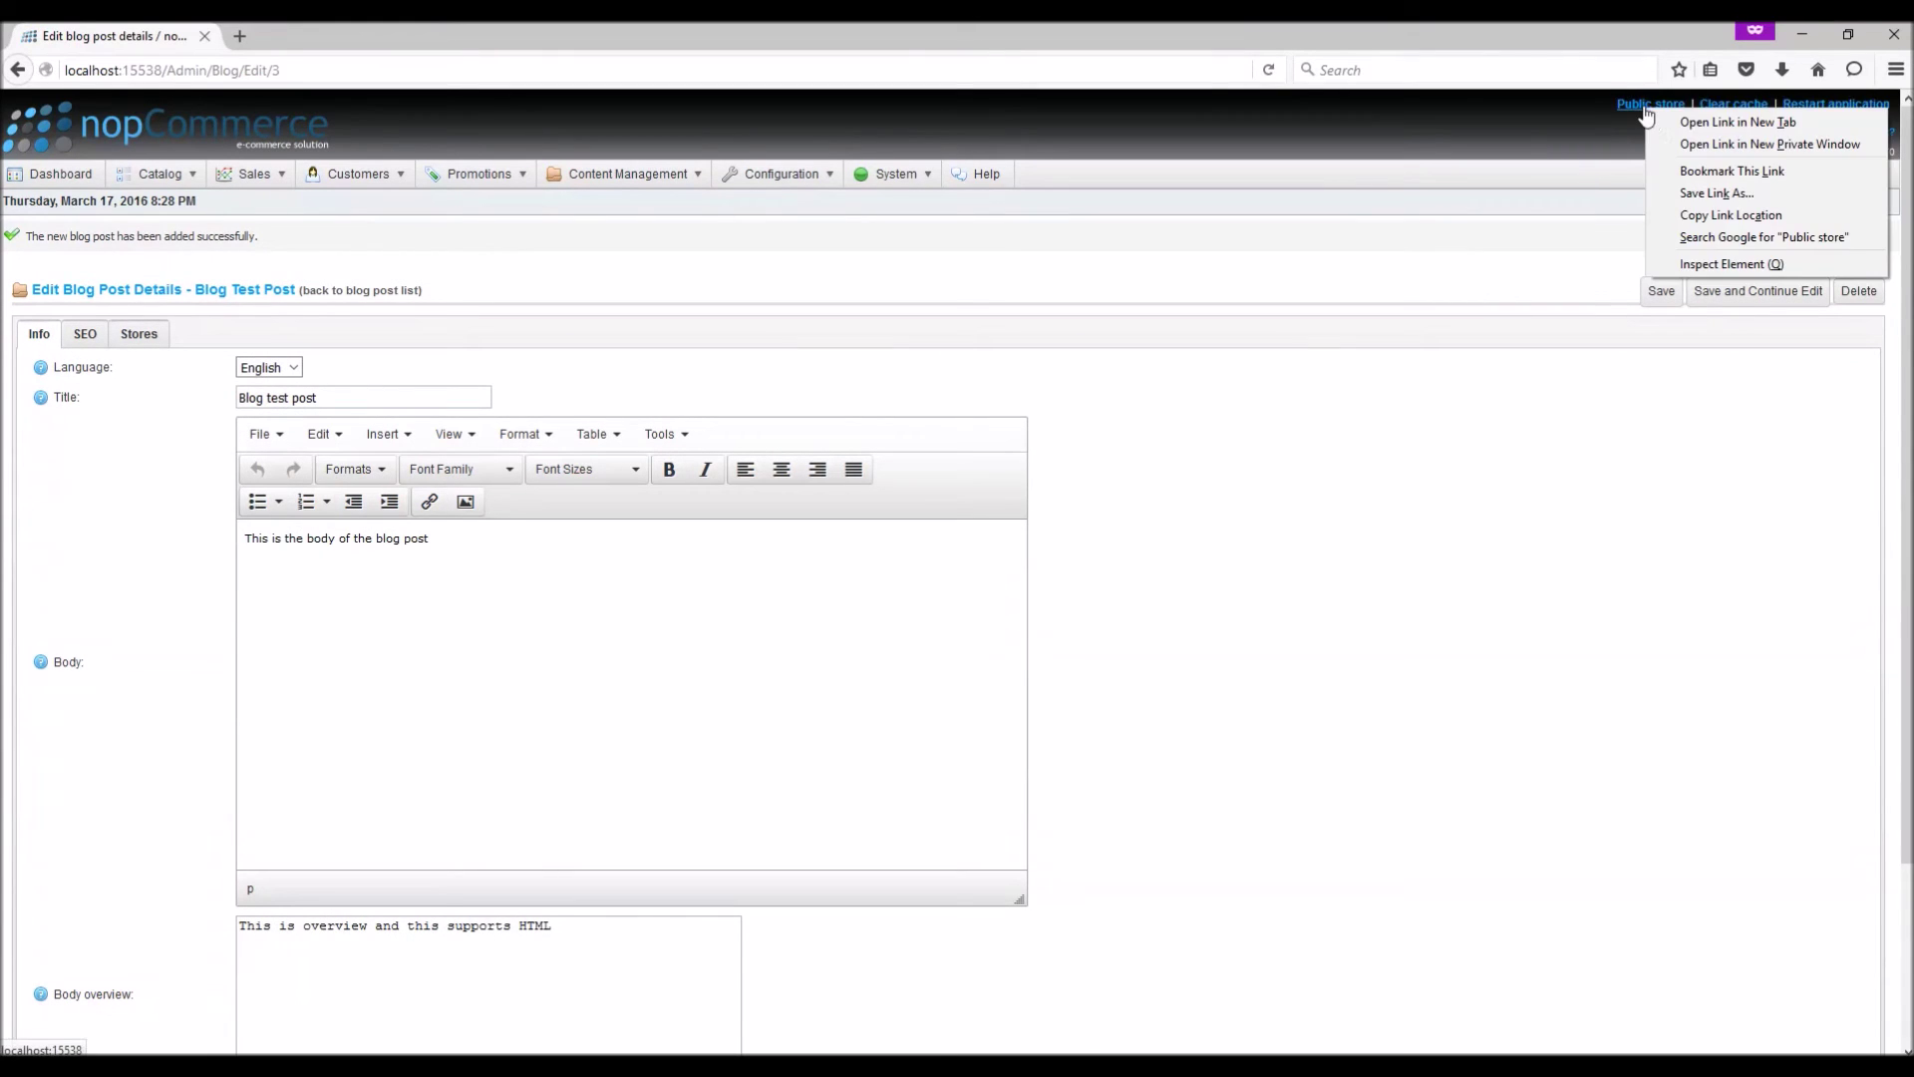
Open the public store's blog in a new tab and view the full 'Blog test post'
left_click(1700, 120)
left_click(369, 30)
scroll(1067, 363, "down", 20)
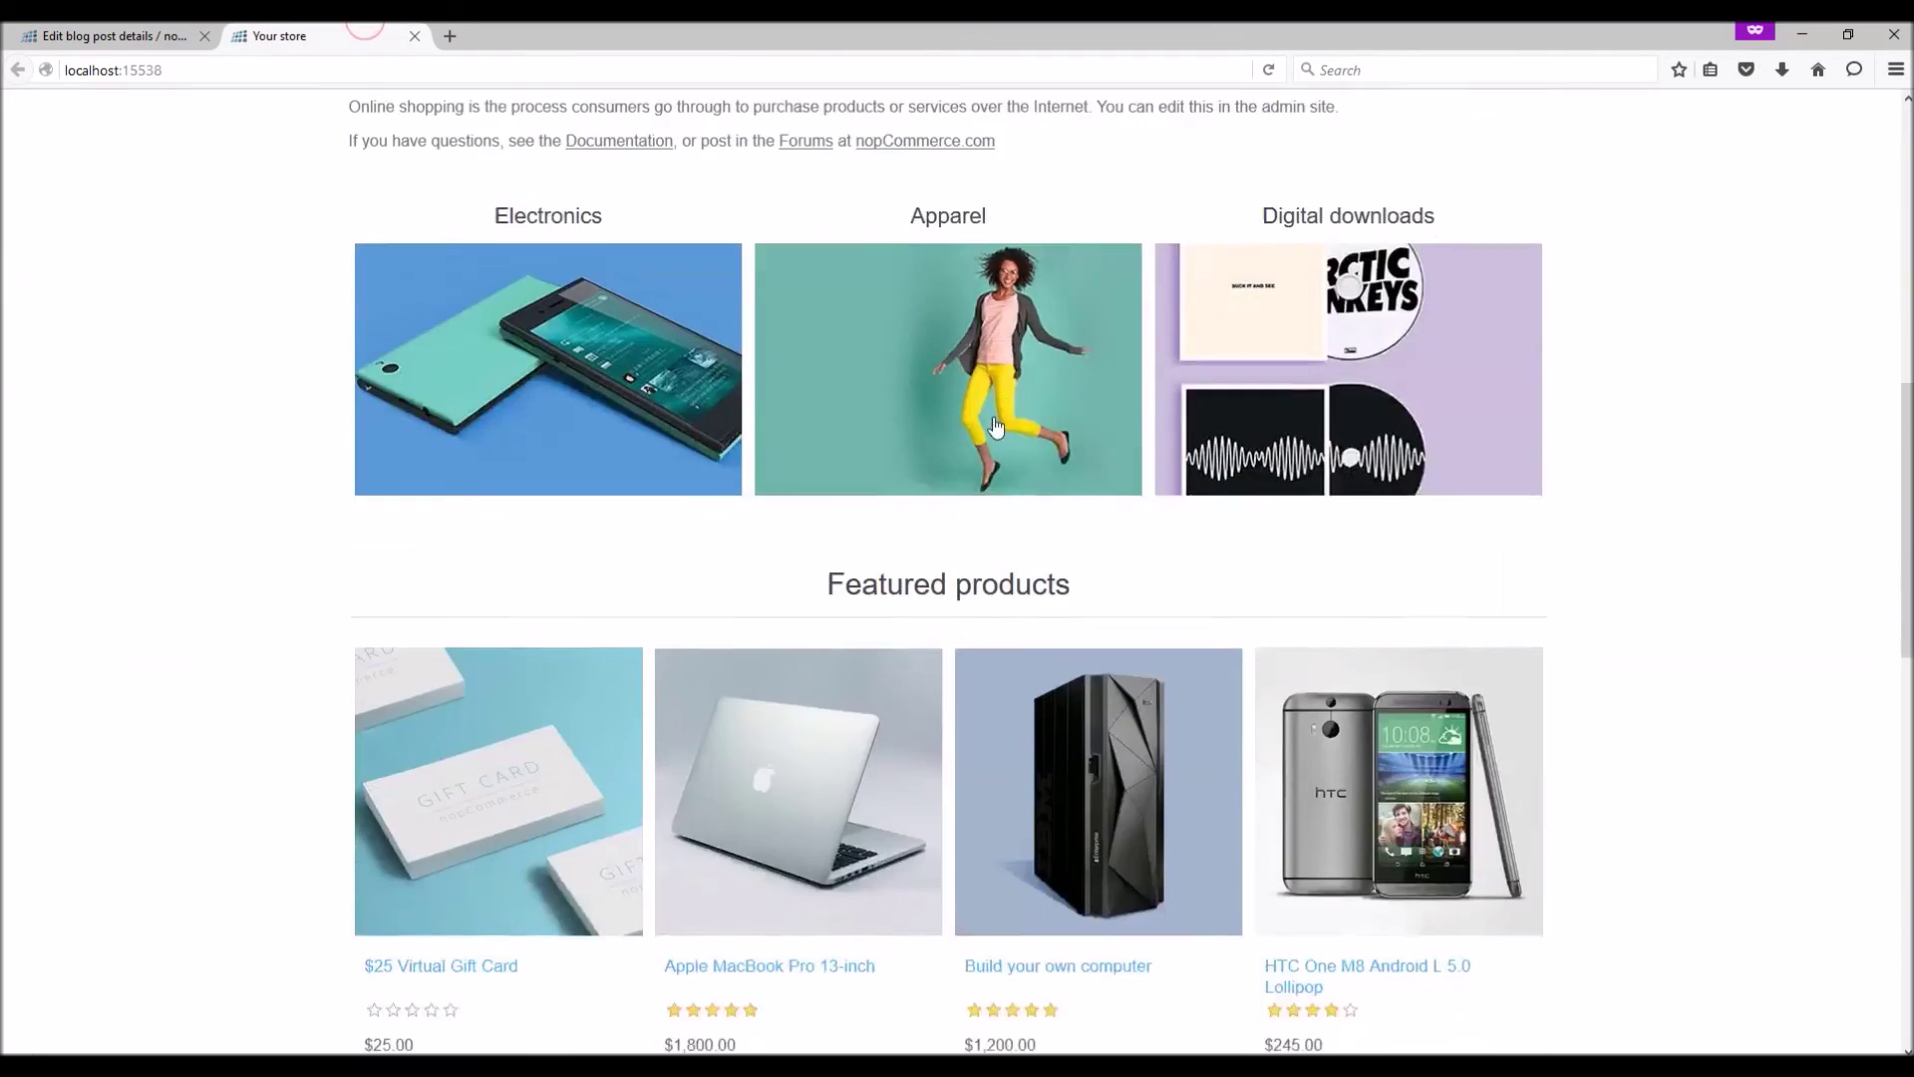
left_click(672, 839)
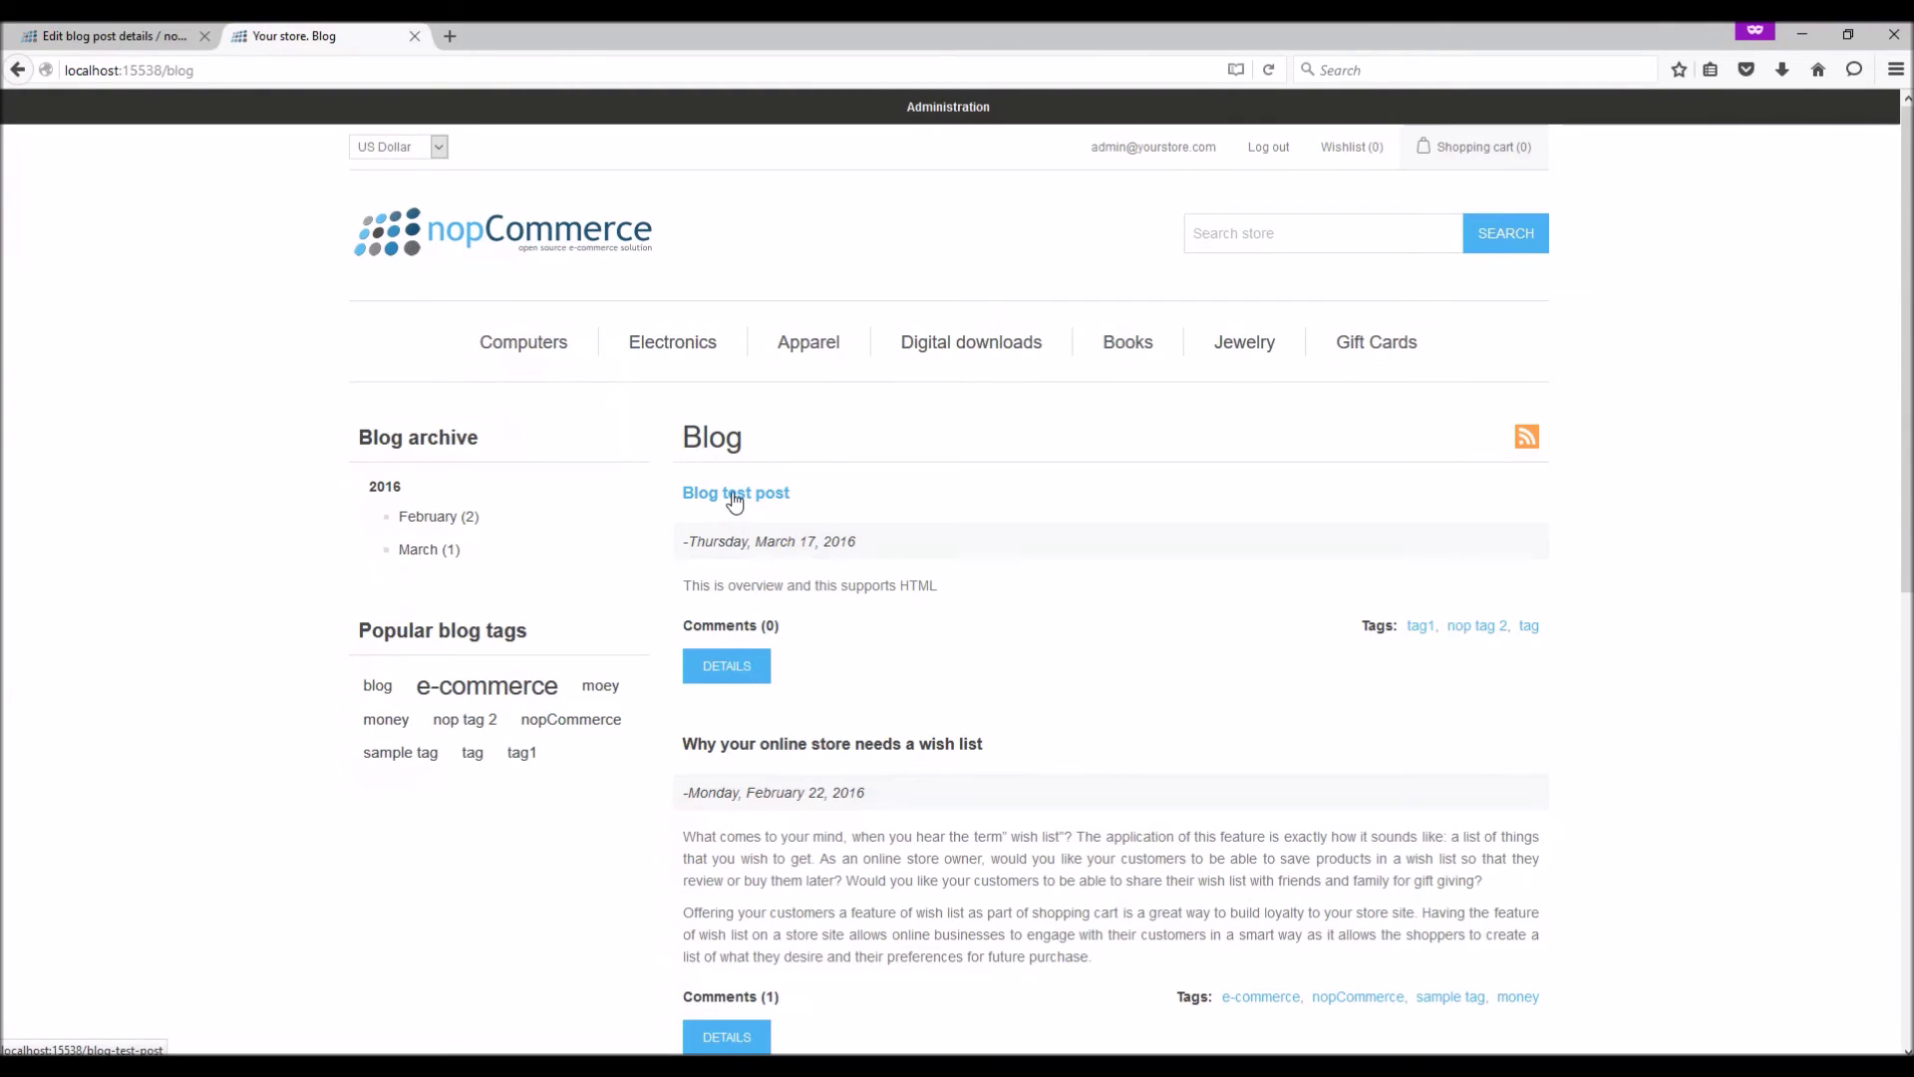
left_click_drag(683, 585, 941, 589)
left_click(927, 583)
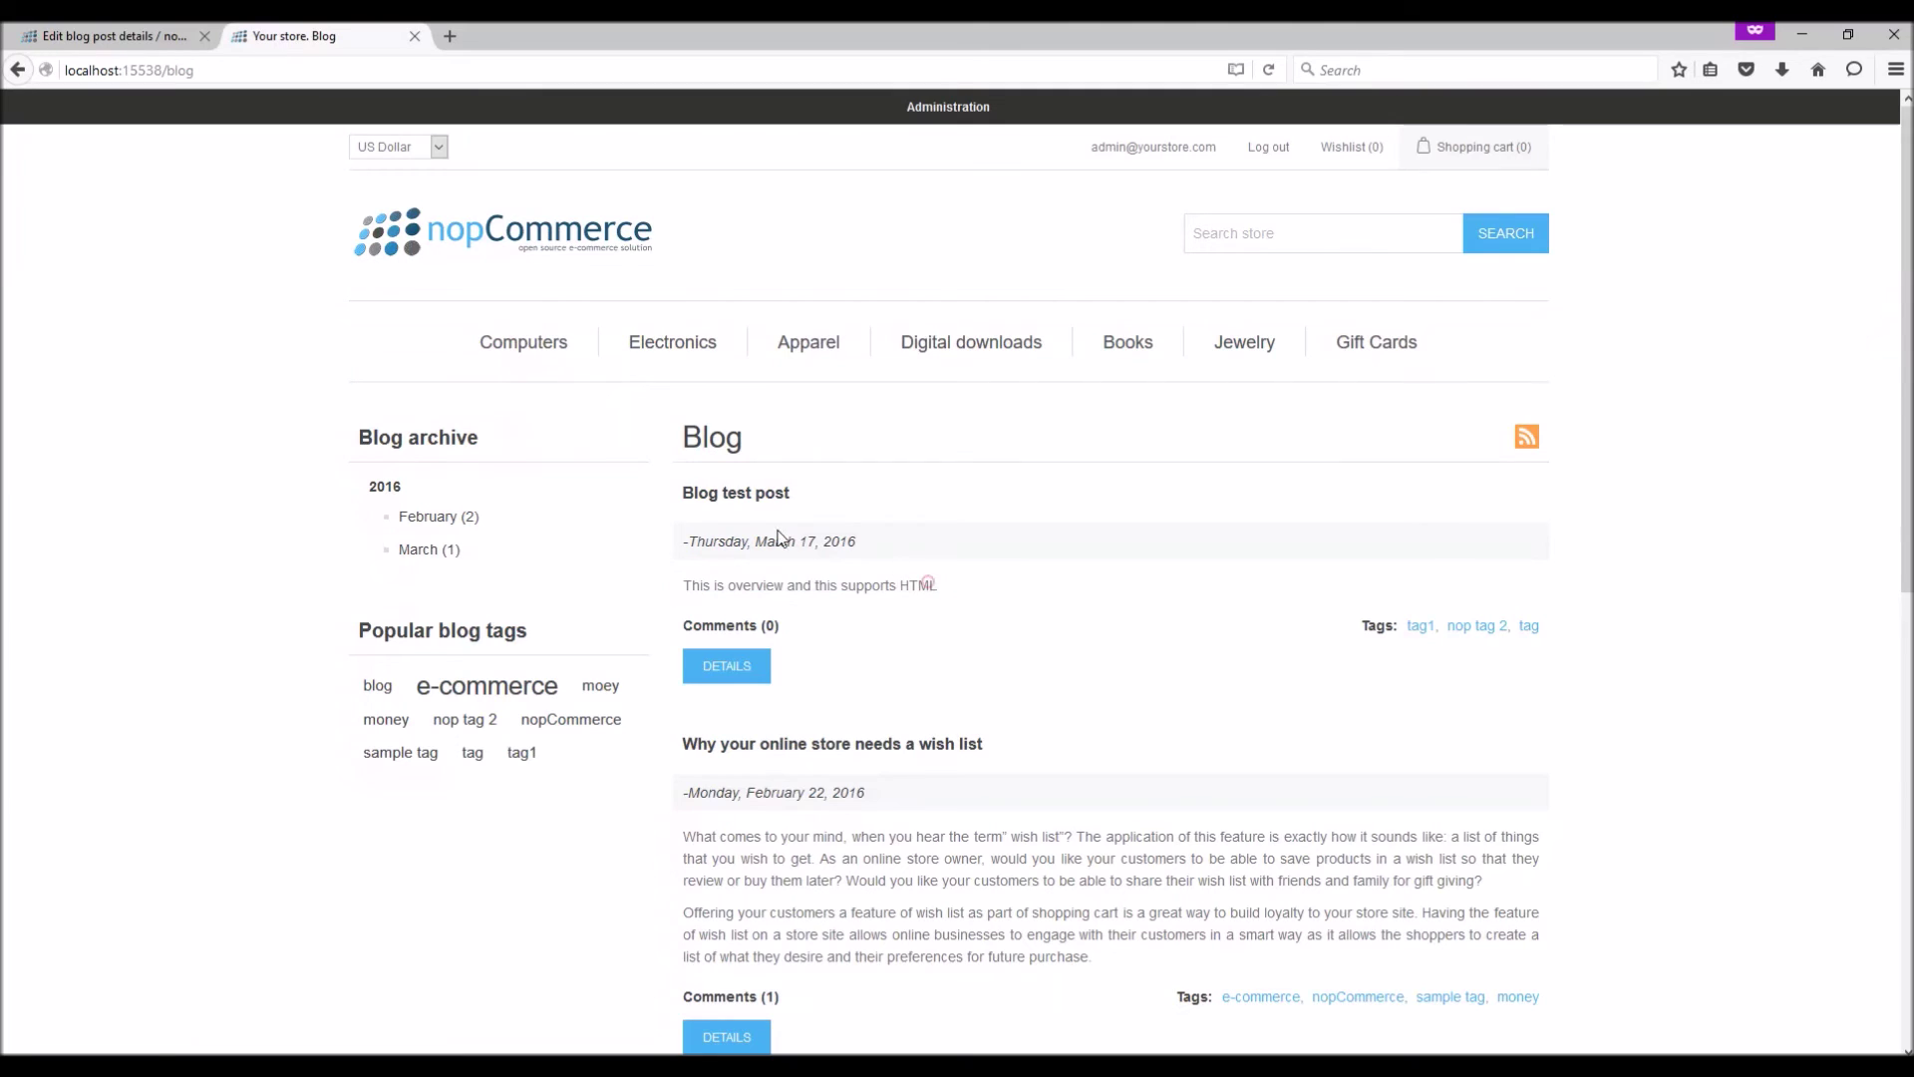
left_click(731, 670)
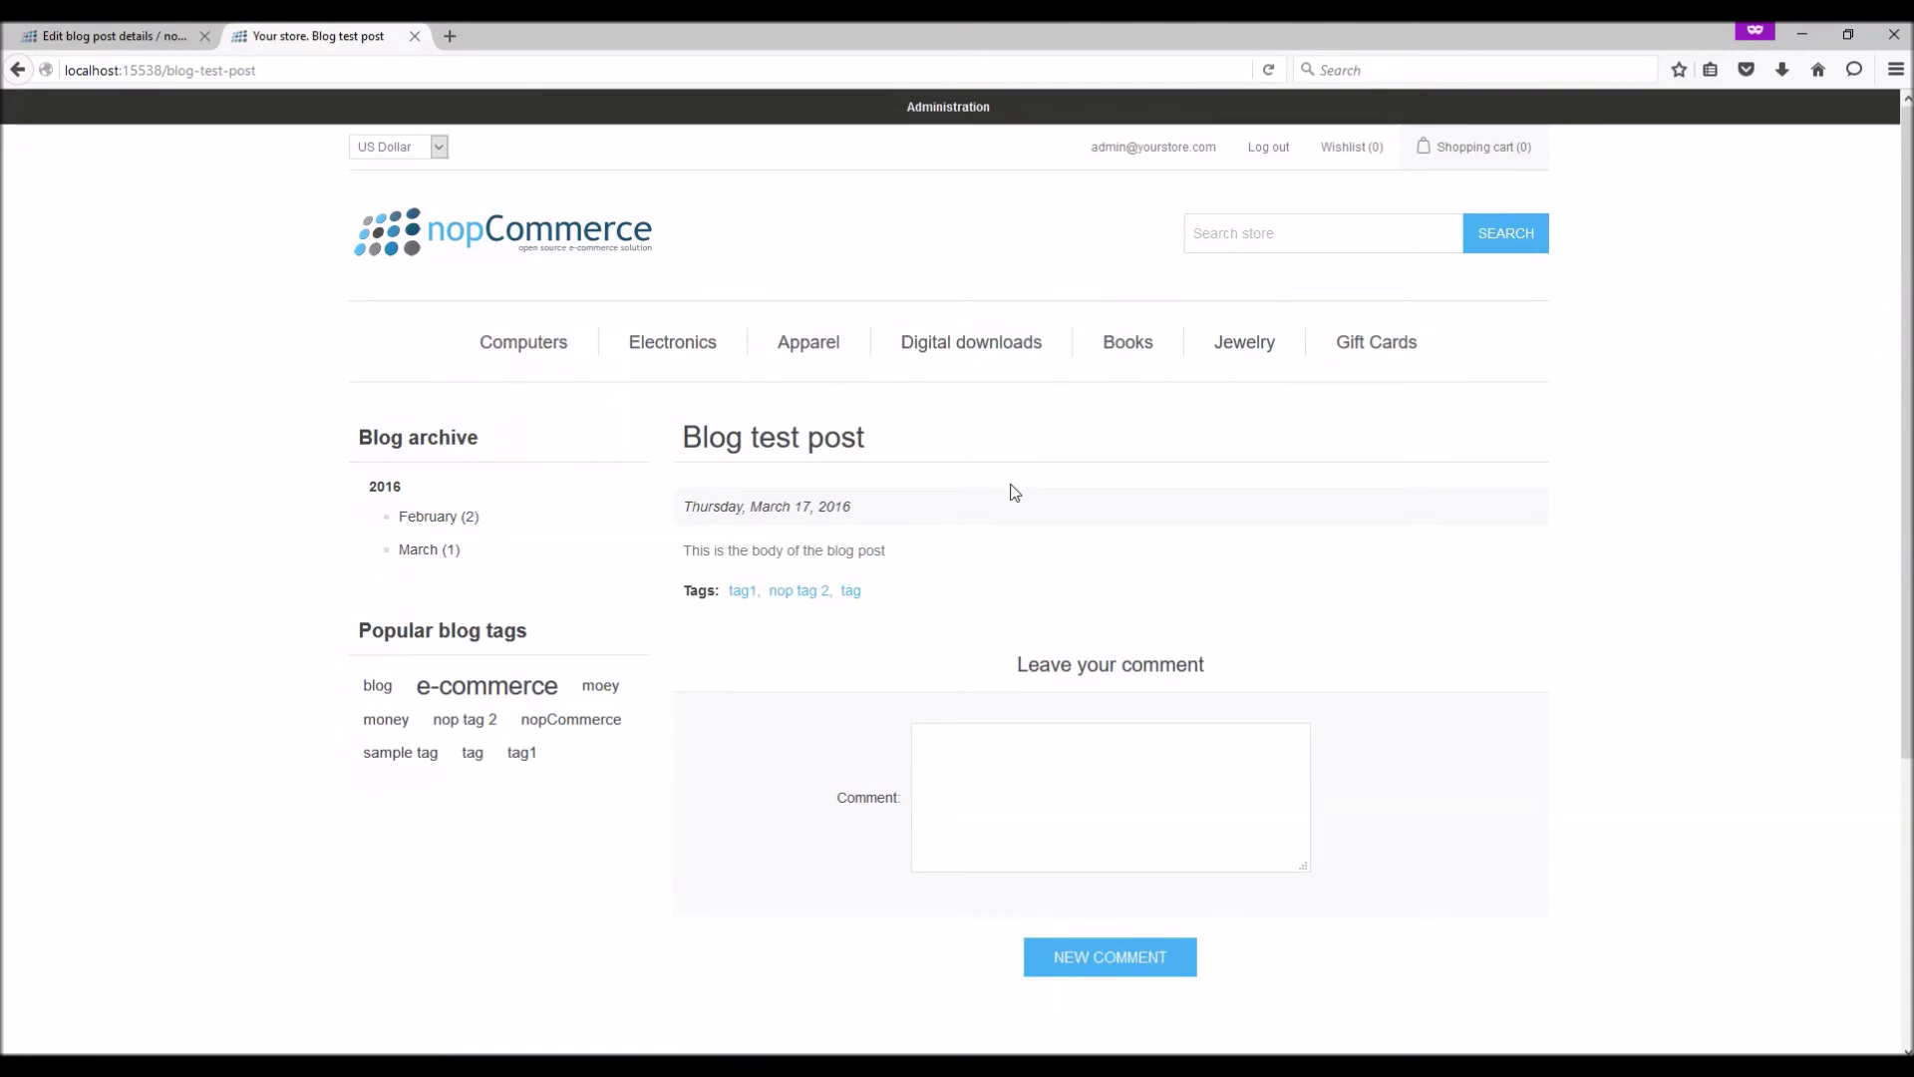
Browse the tag1, tag and sample tag pages, then return to the admin post editor
left_click_drag(683, 550, 887, 553)
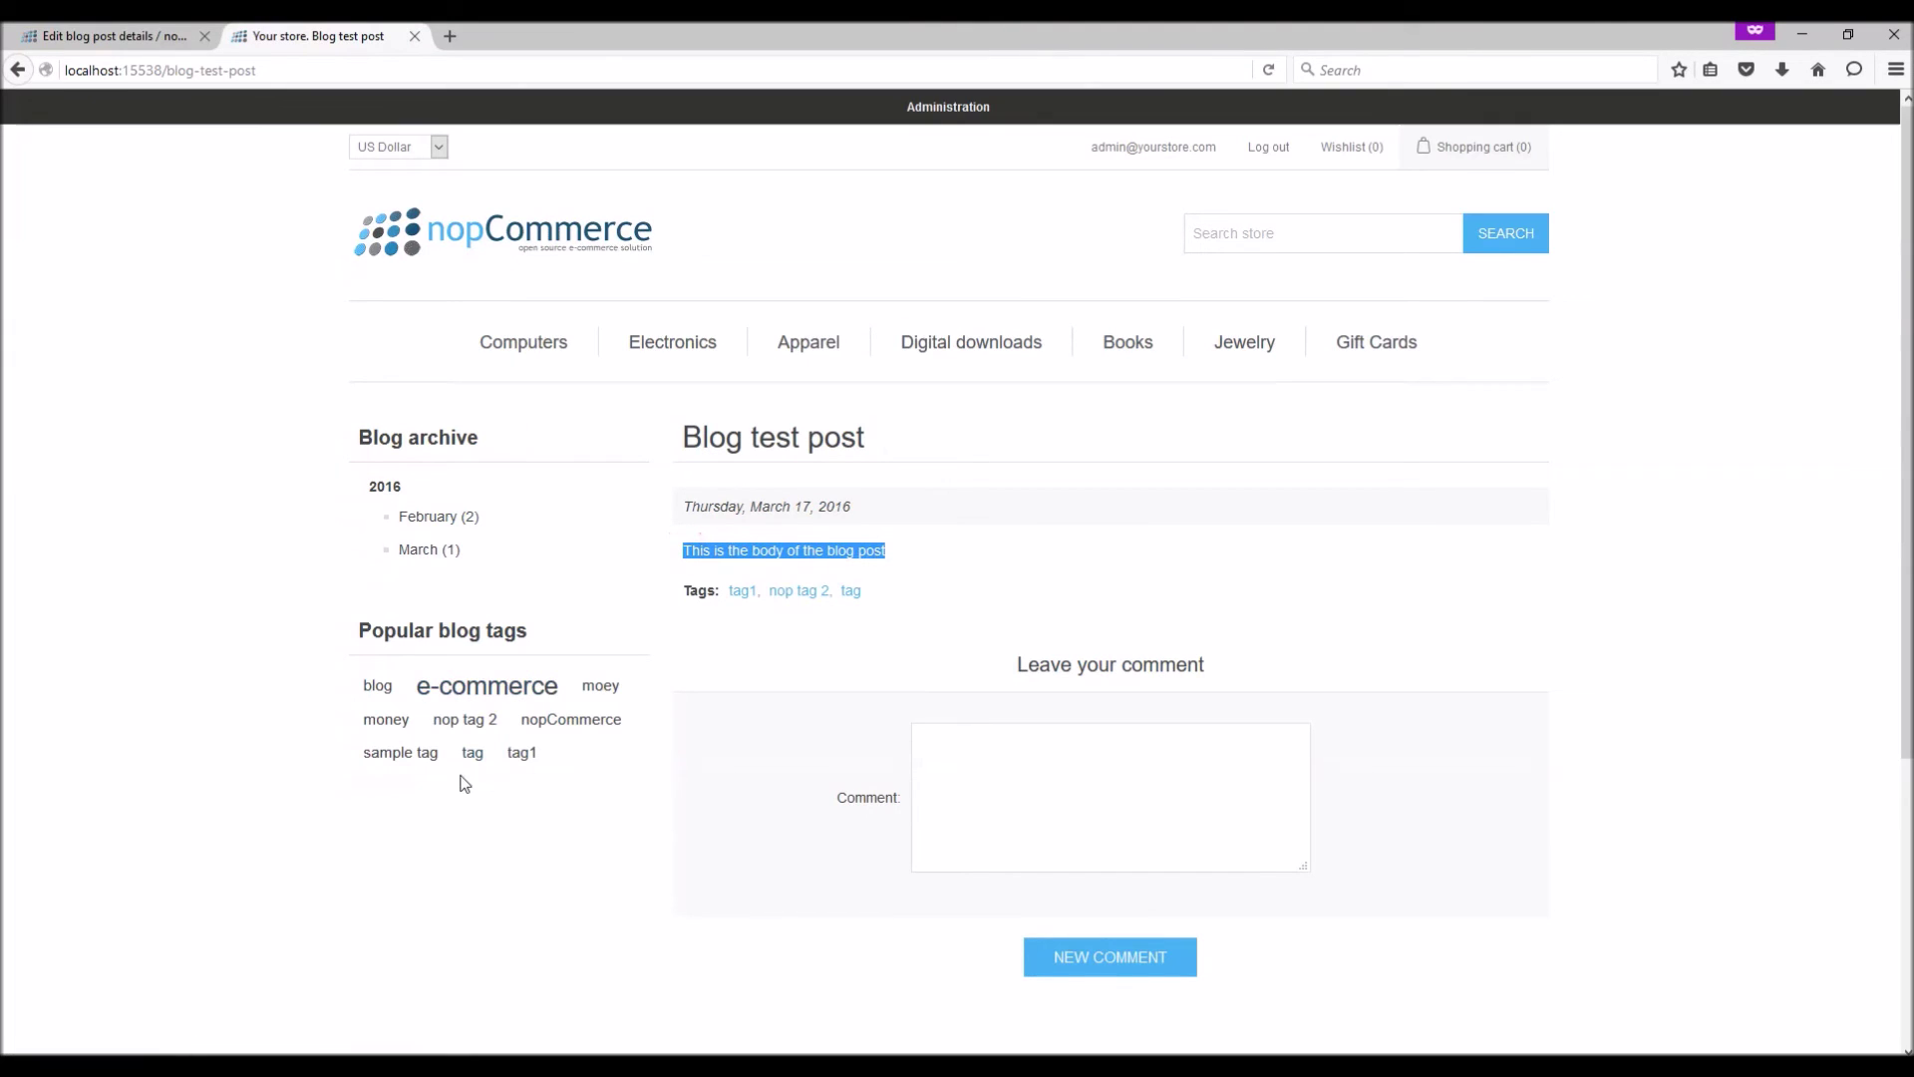
left_click(515, 755)
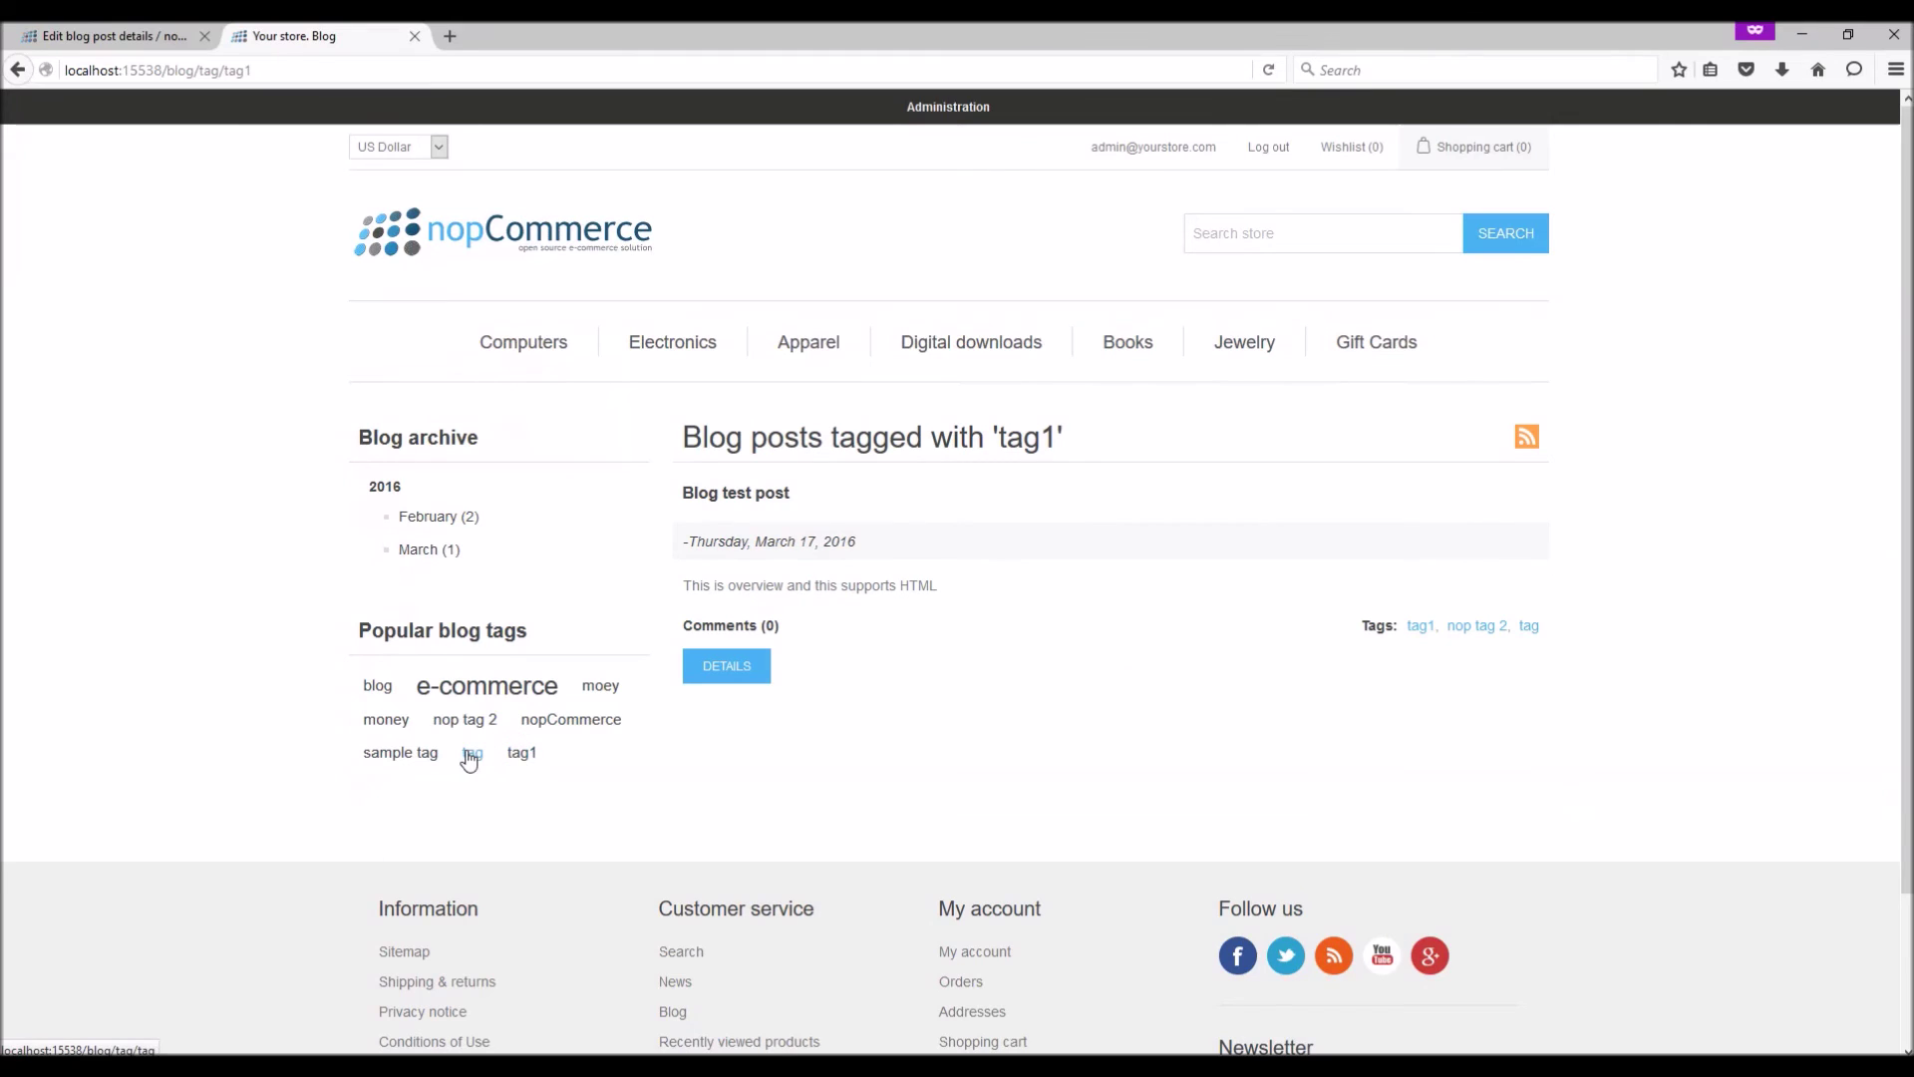
left_click(473, 756)
left_click(399, 755)
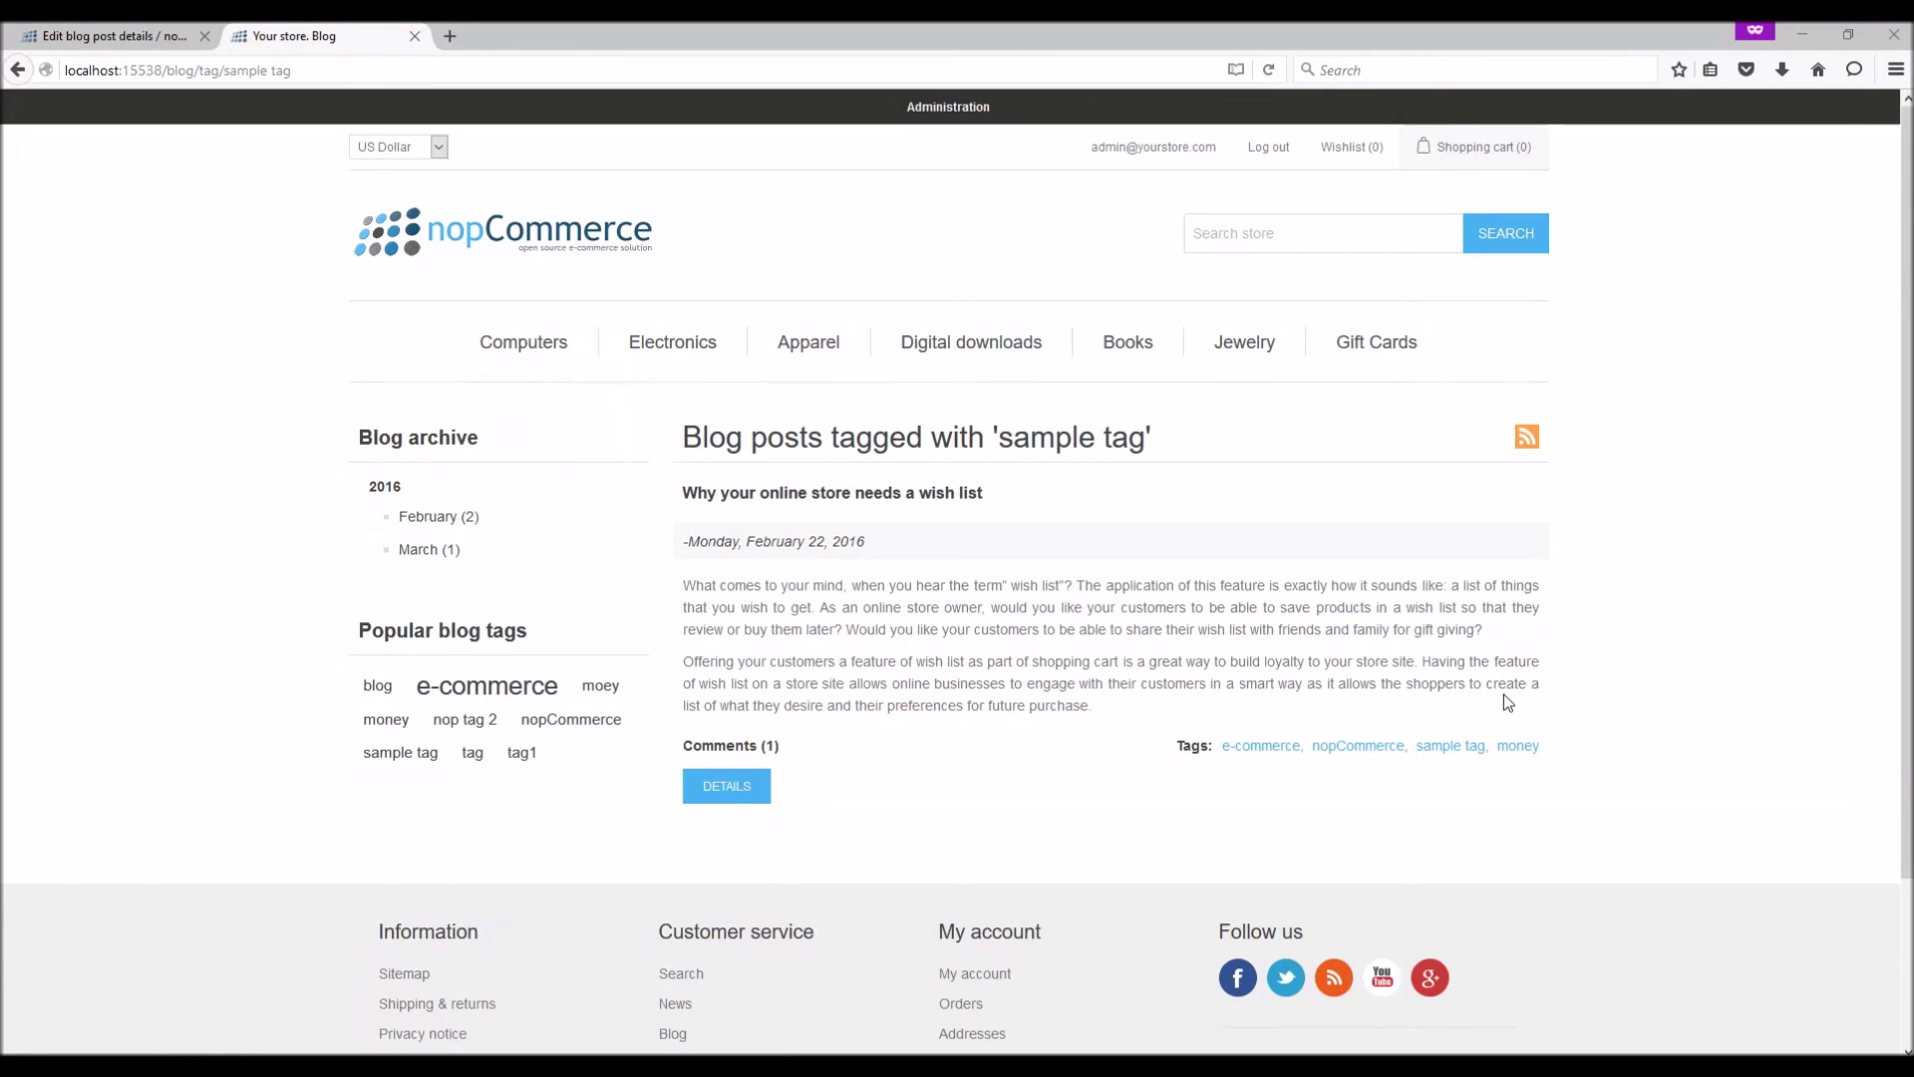
left_click(180, 27)
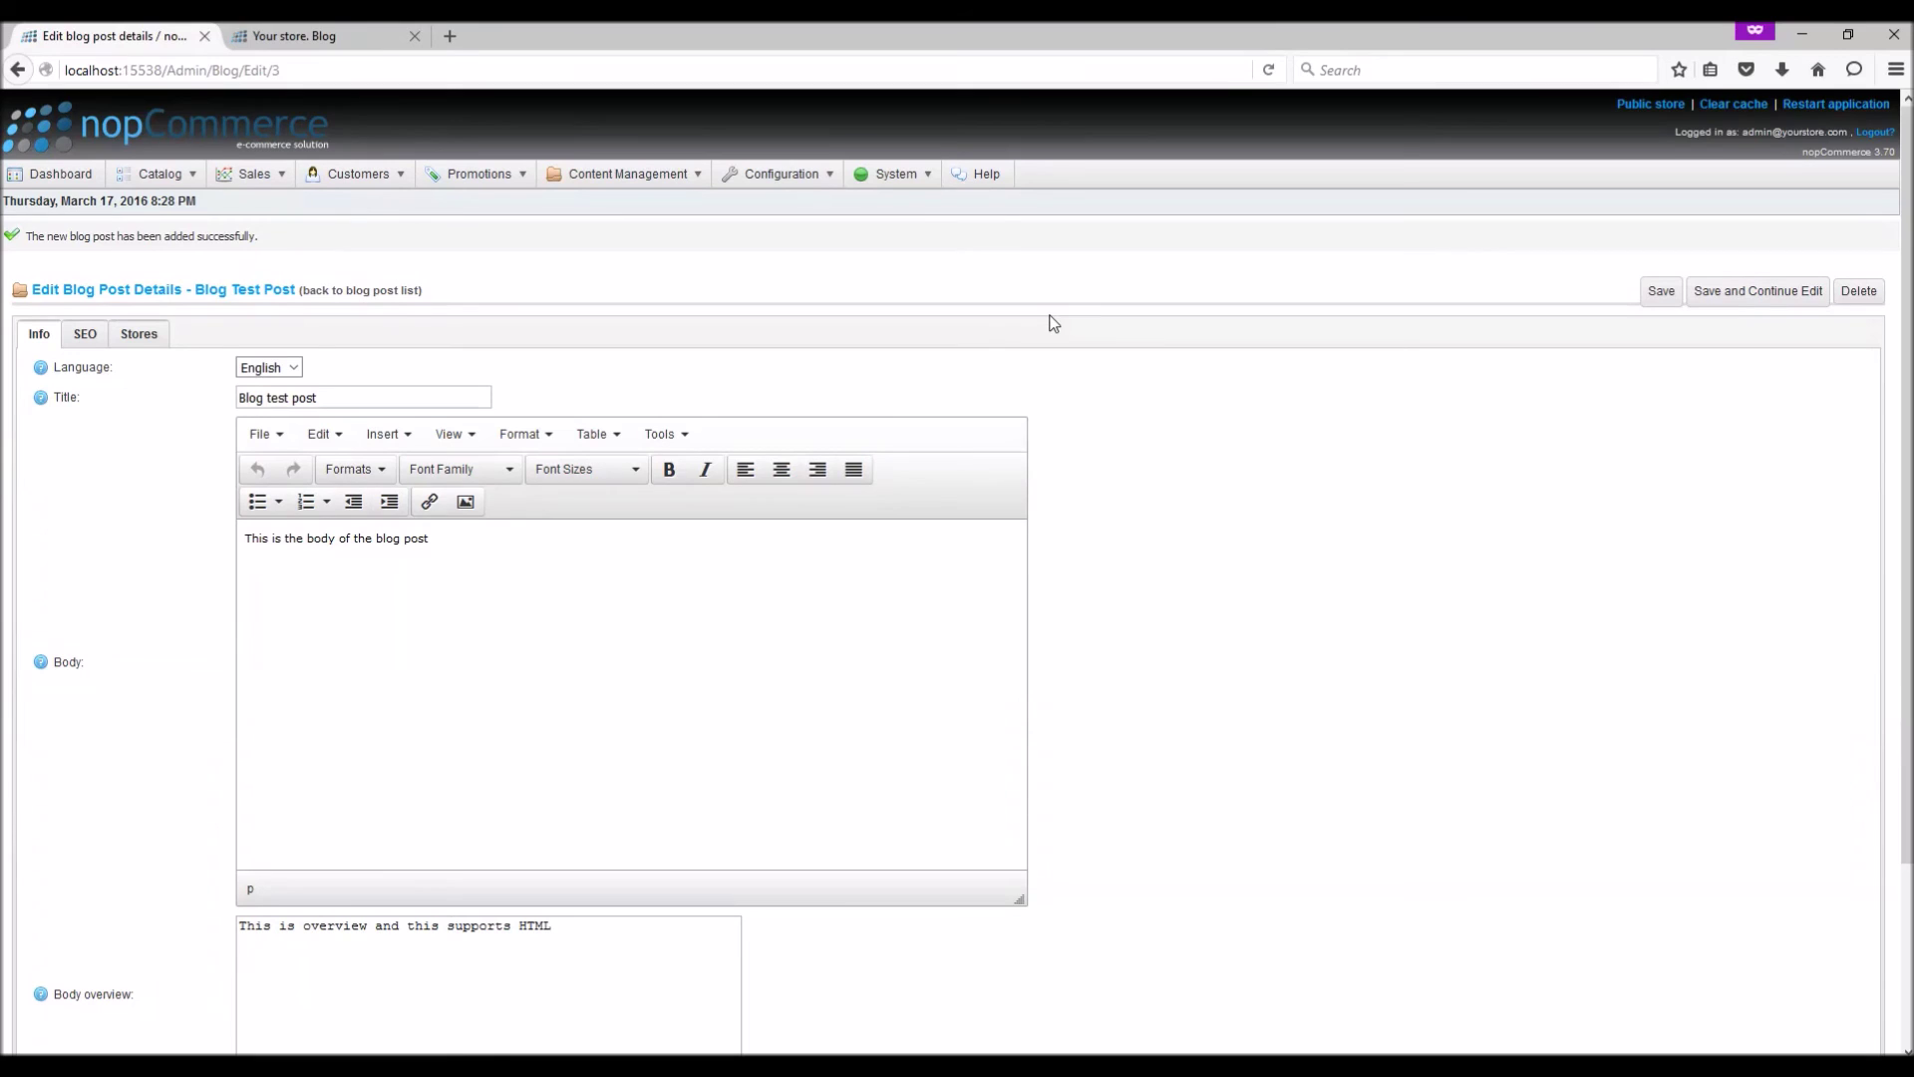
Open the admin list of blog comments
mouse_move(654, 182)
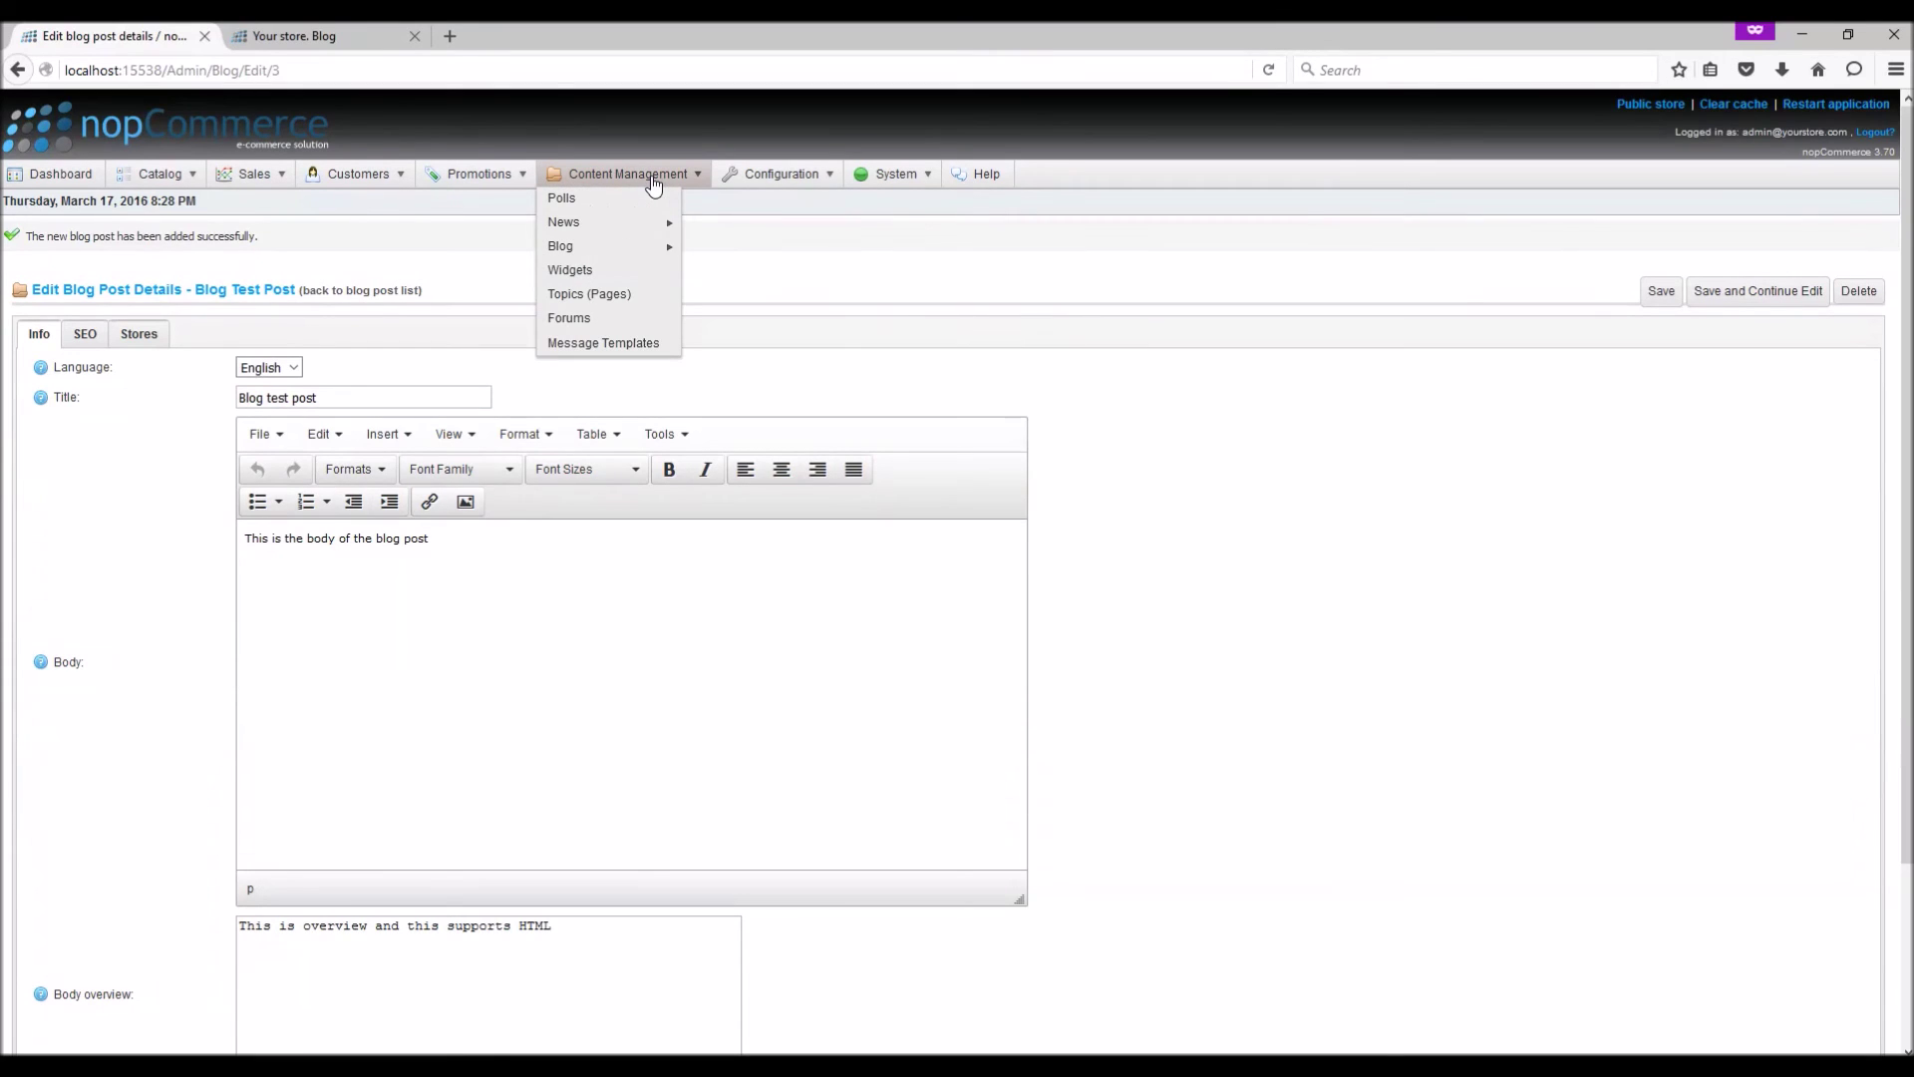
mouse_move(634, 251)
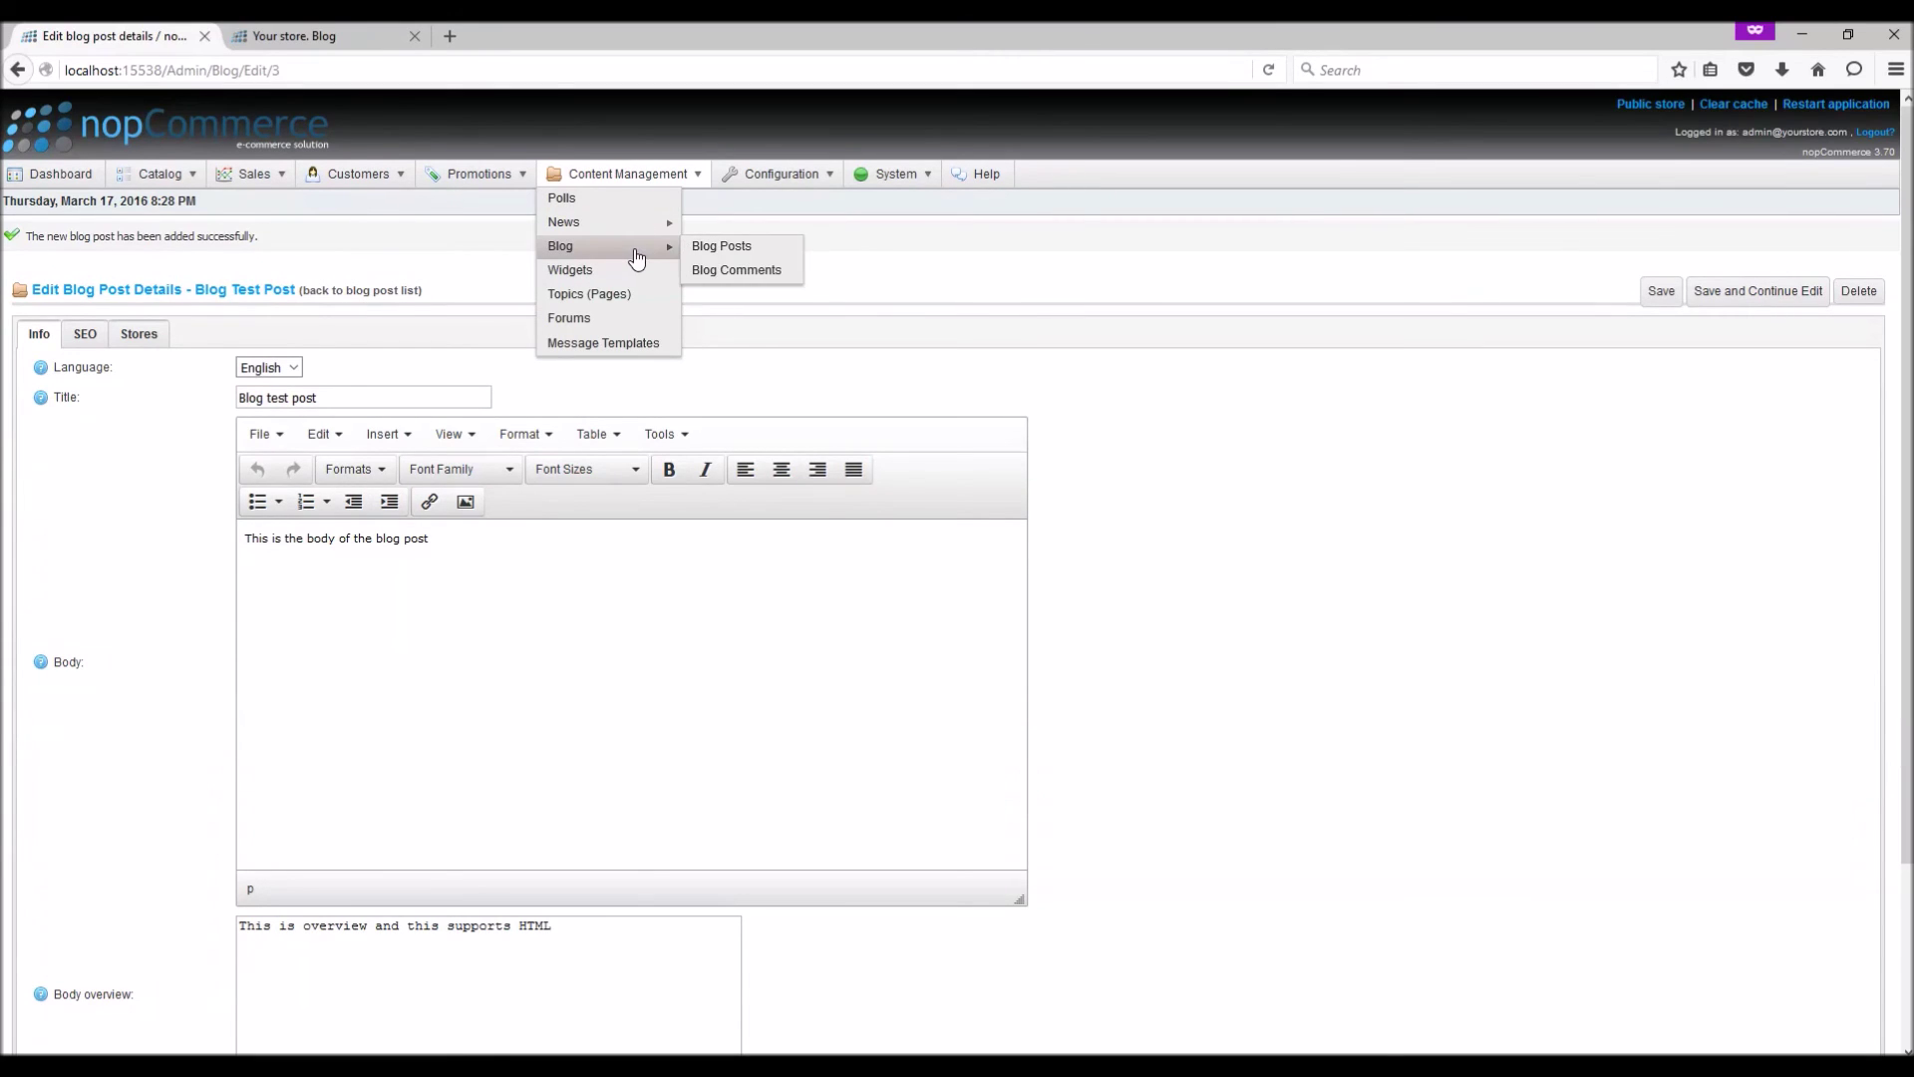
left_click(755, 271)
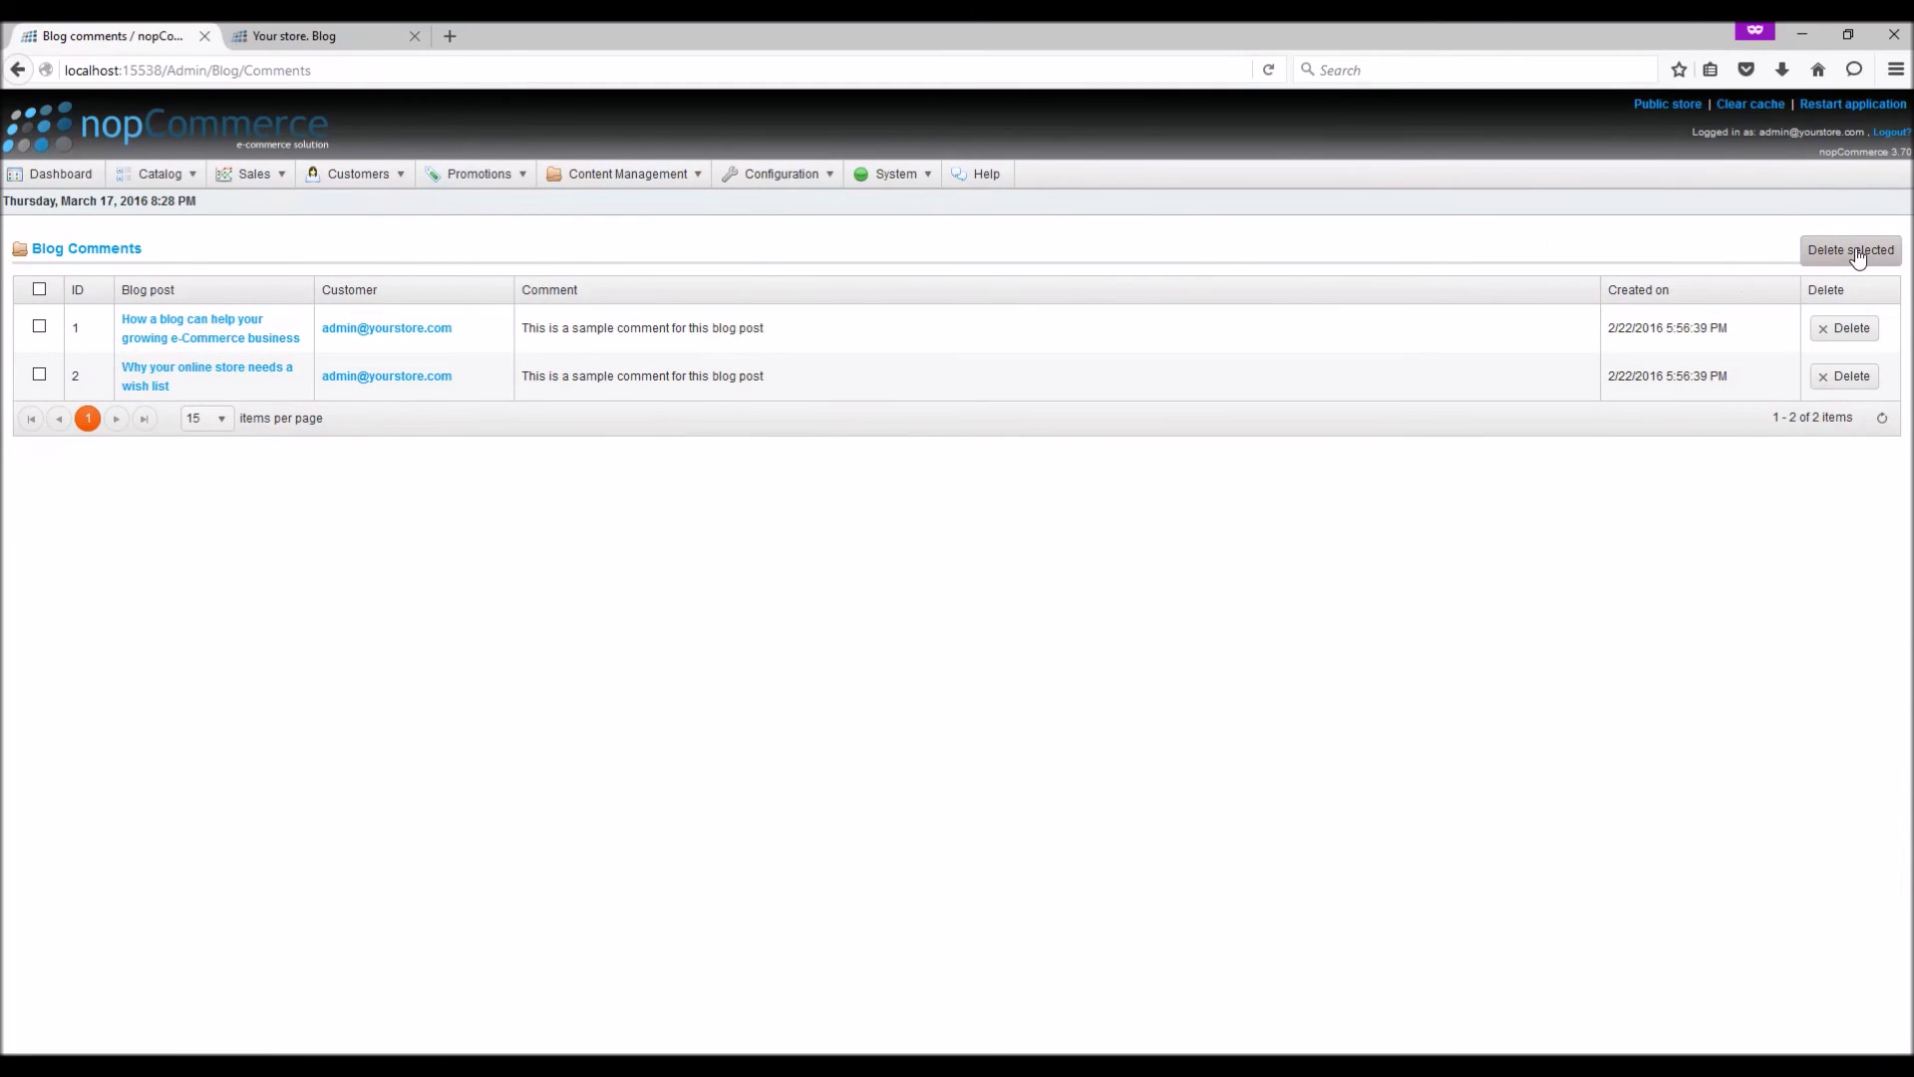
Show the wish list post's single comment, select it and delete it
mouse_move(593, 177)
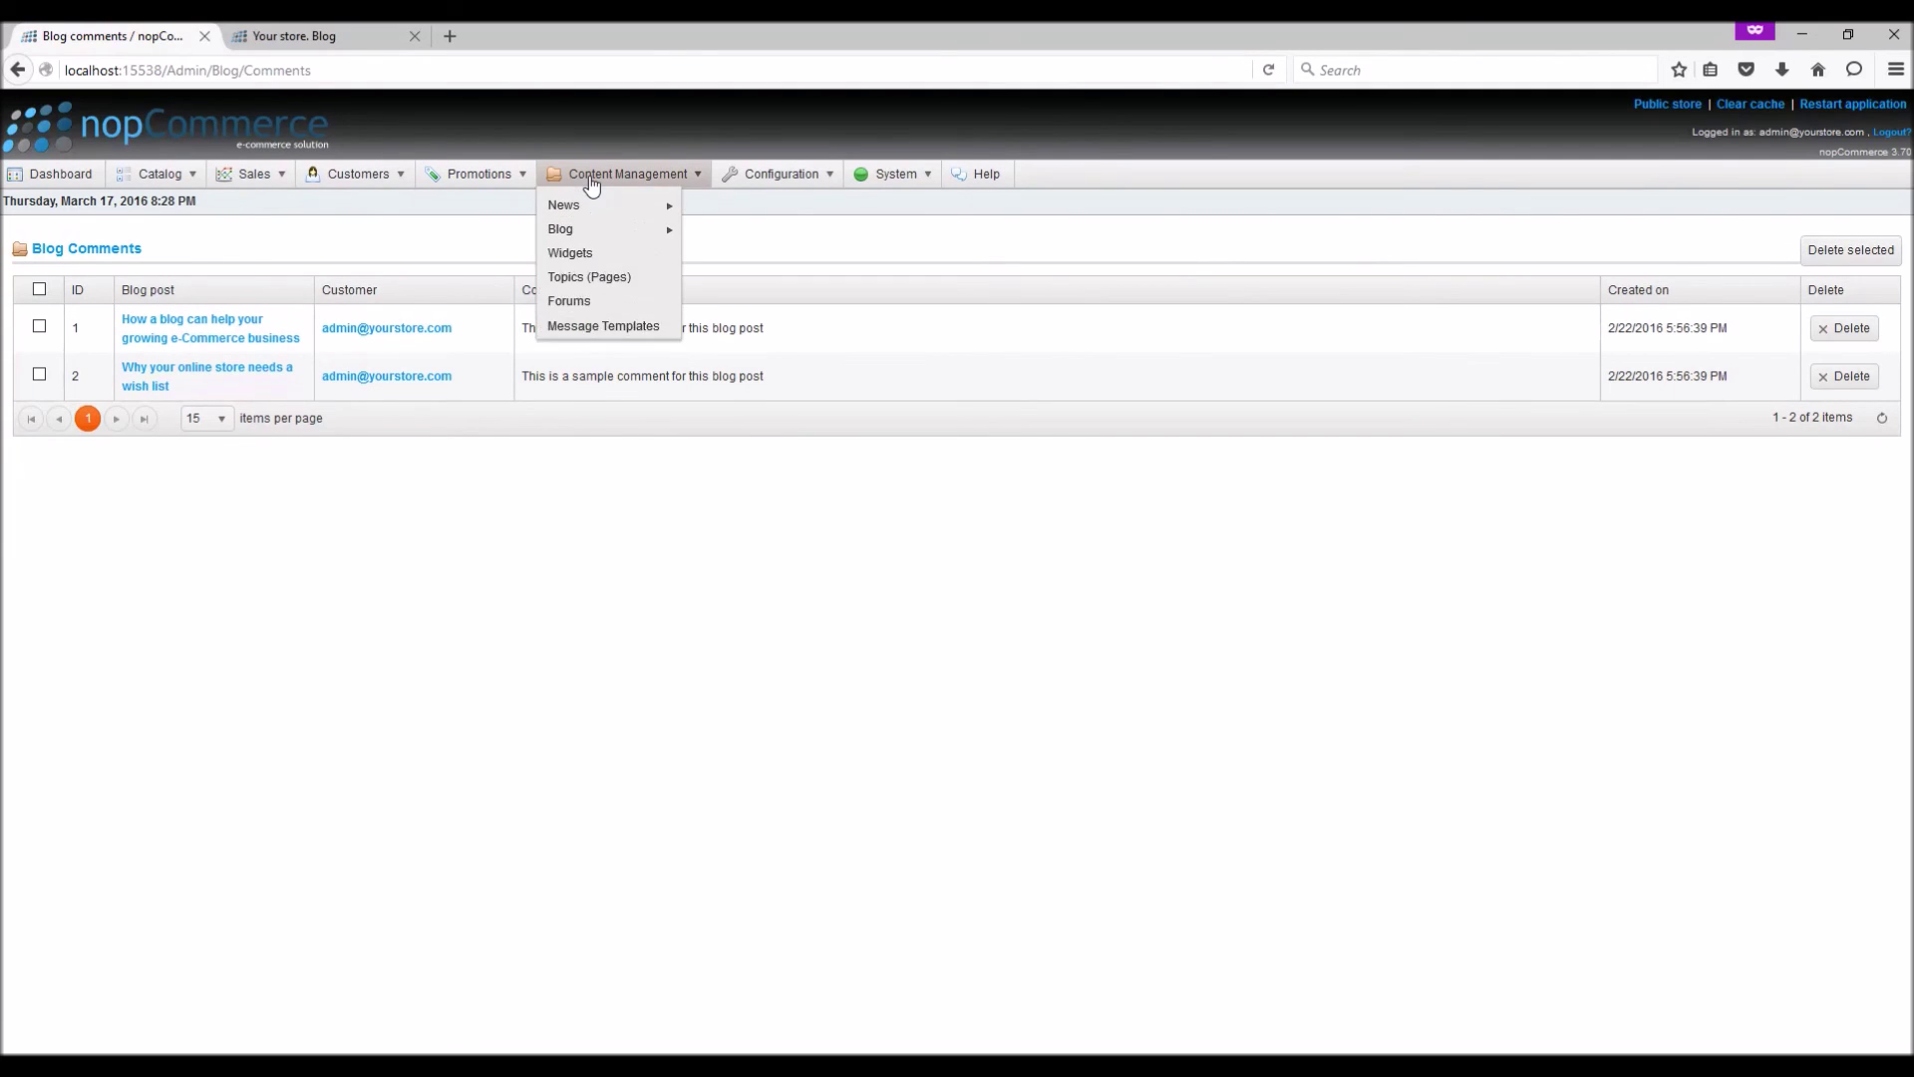
mouse_move(603, 248)
left_click(696, 249)
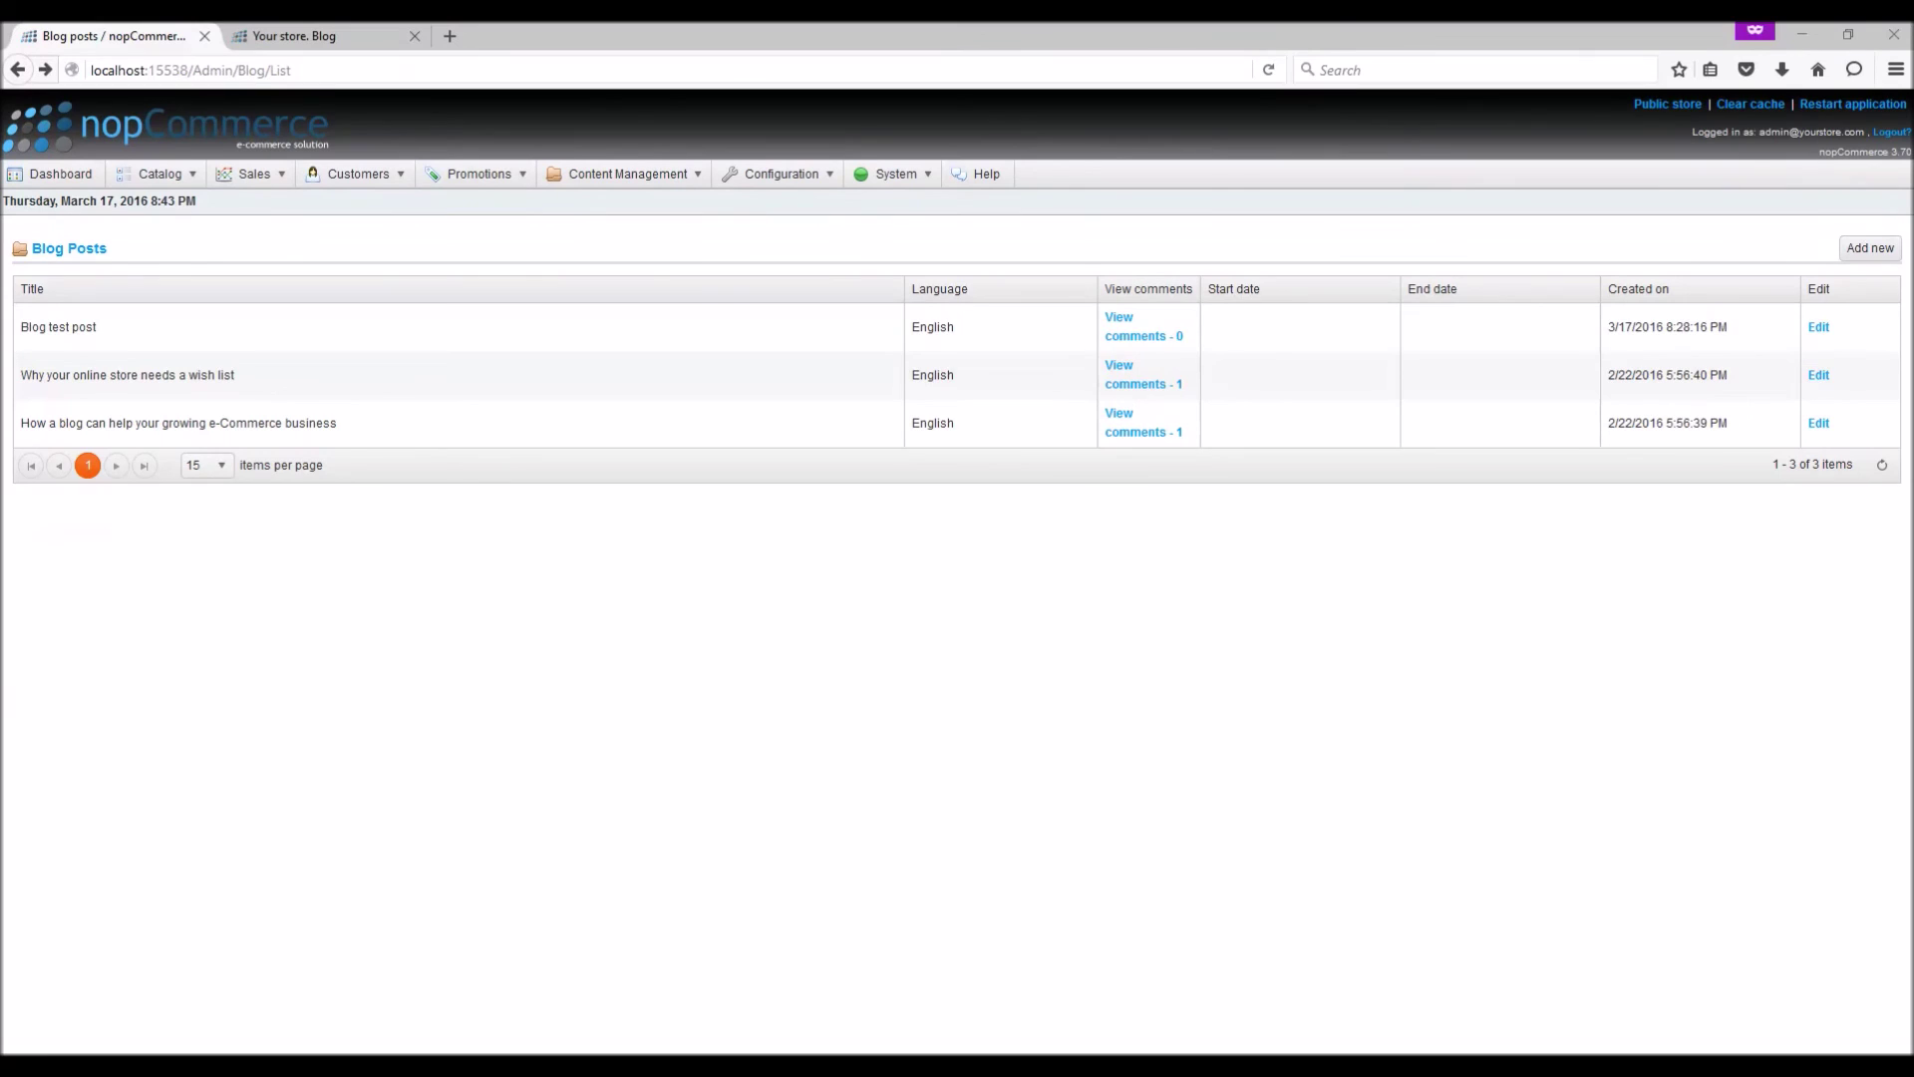
left_click(1128, 387)
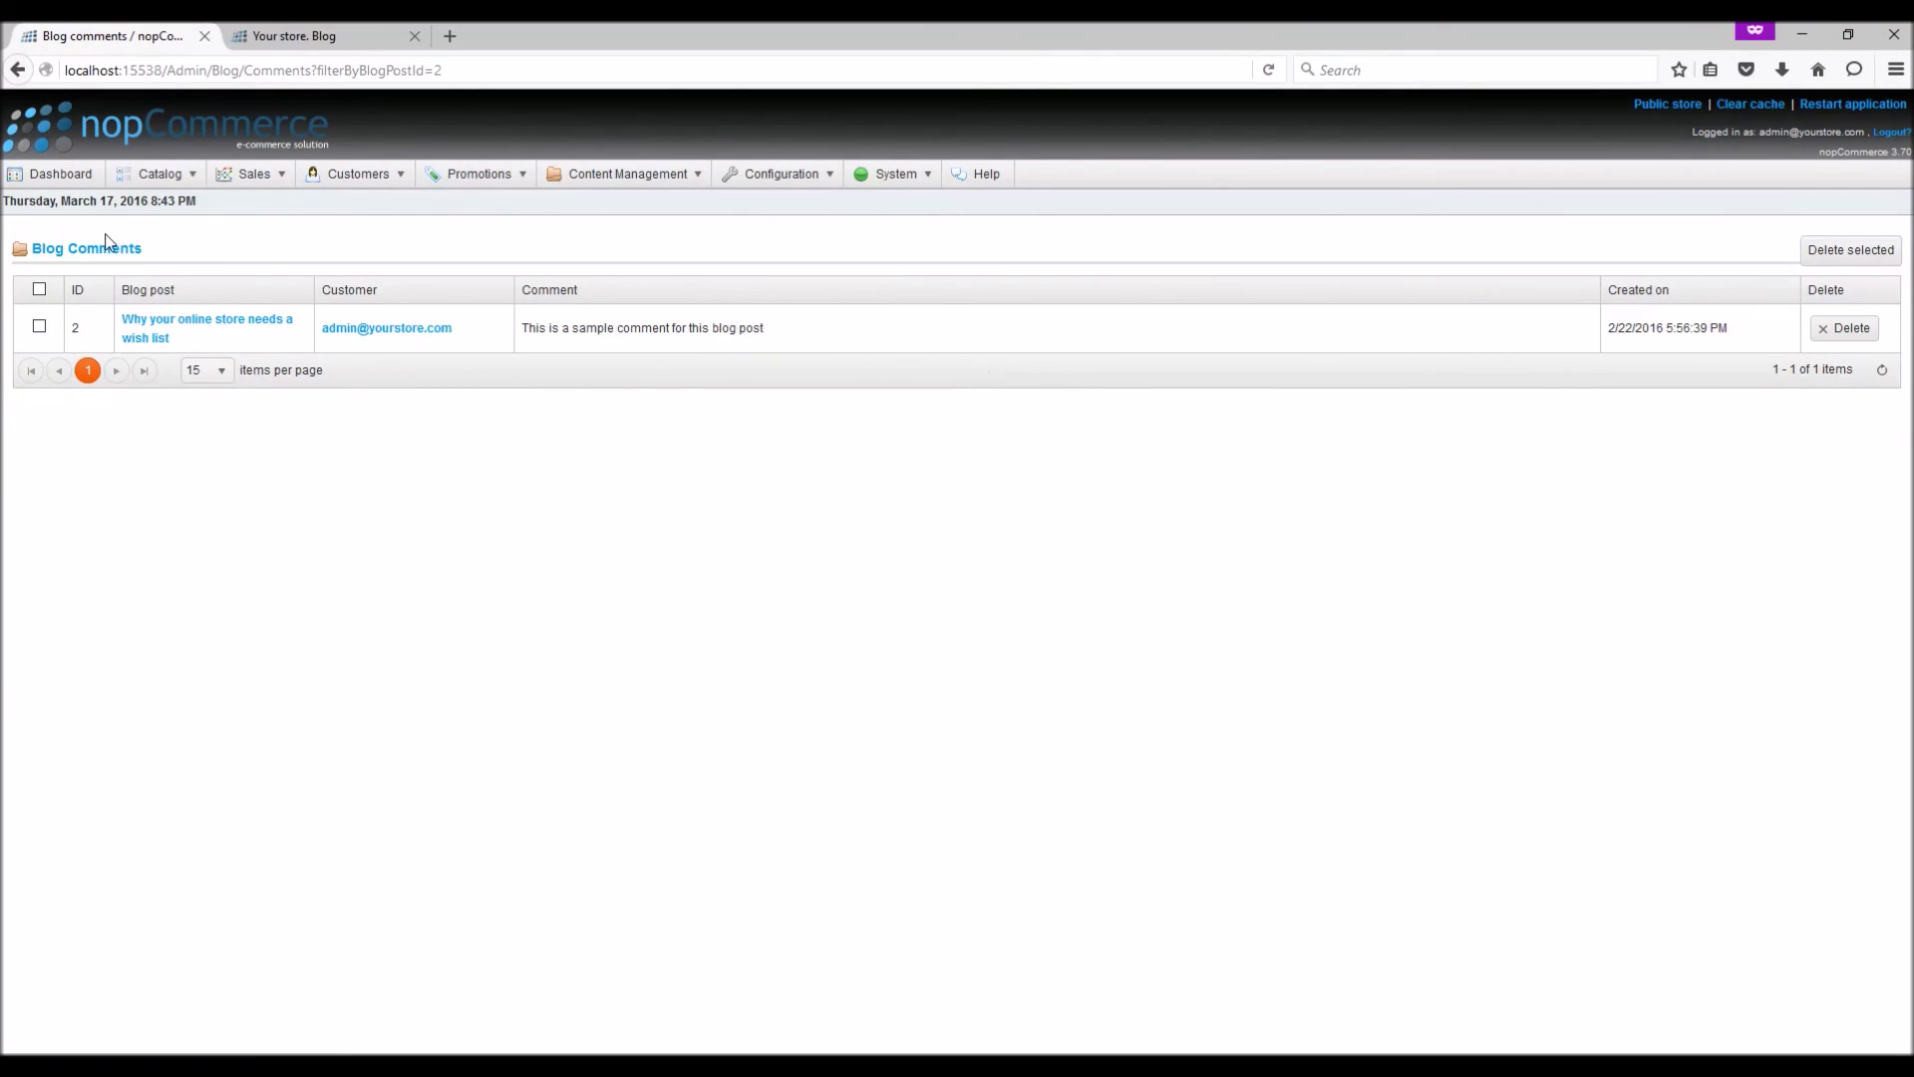
left_click(39, 290)
left_click(1847, 249)
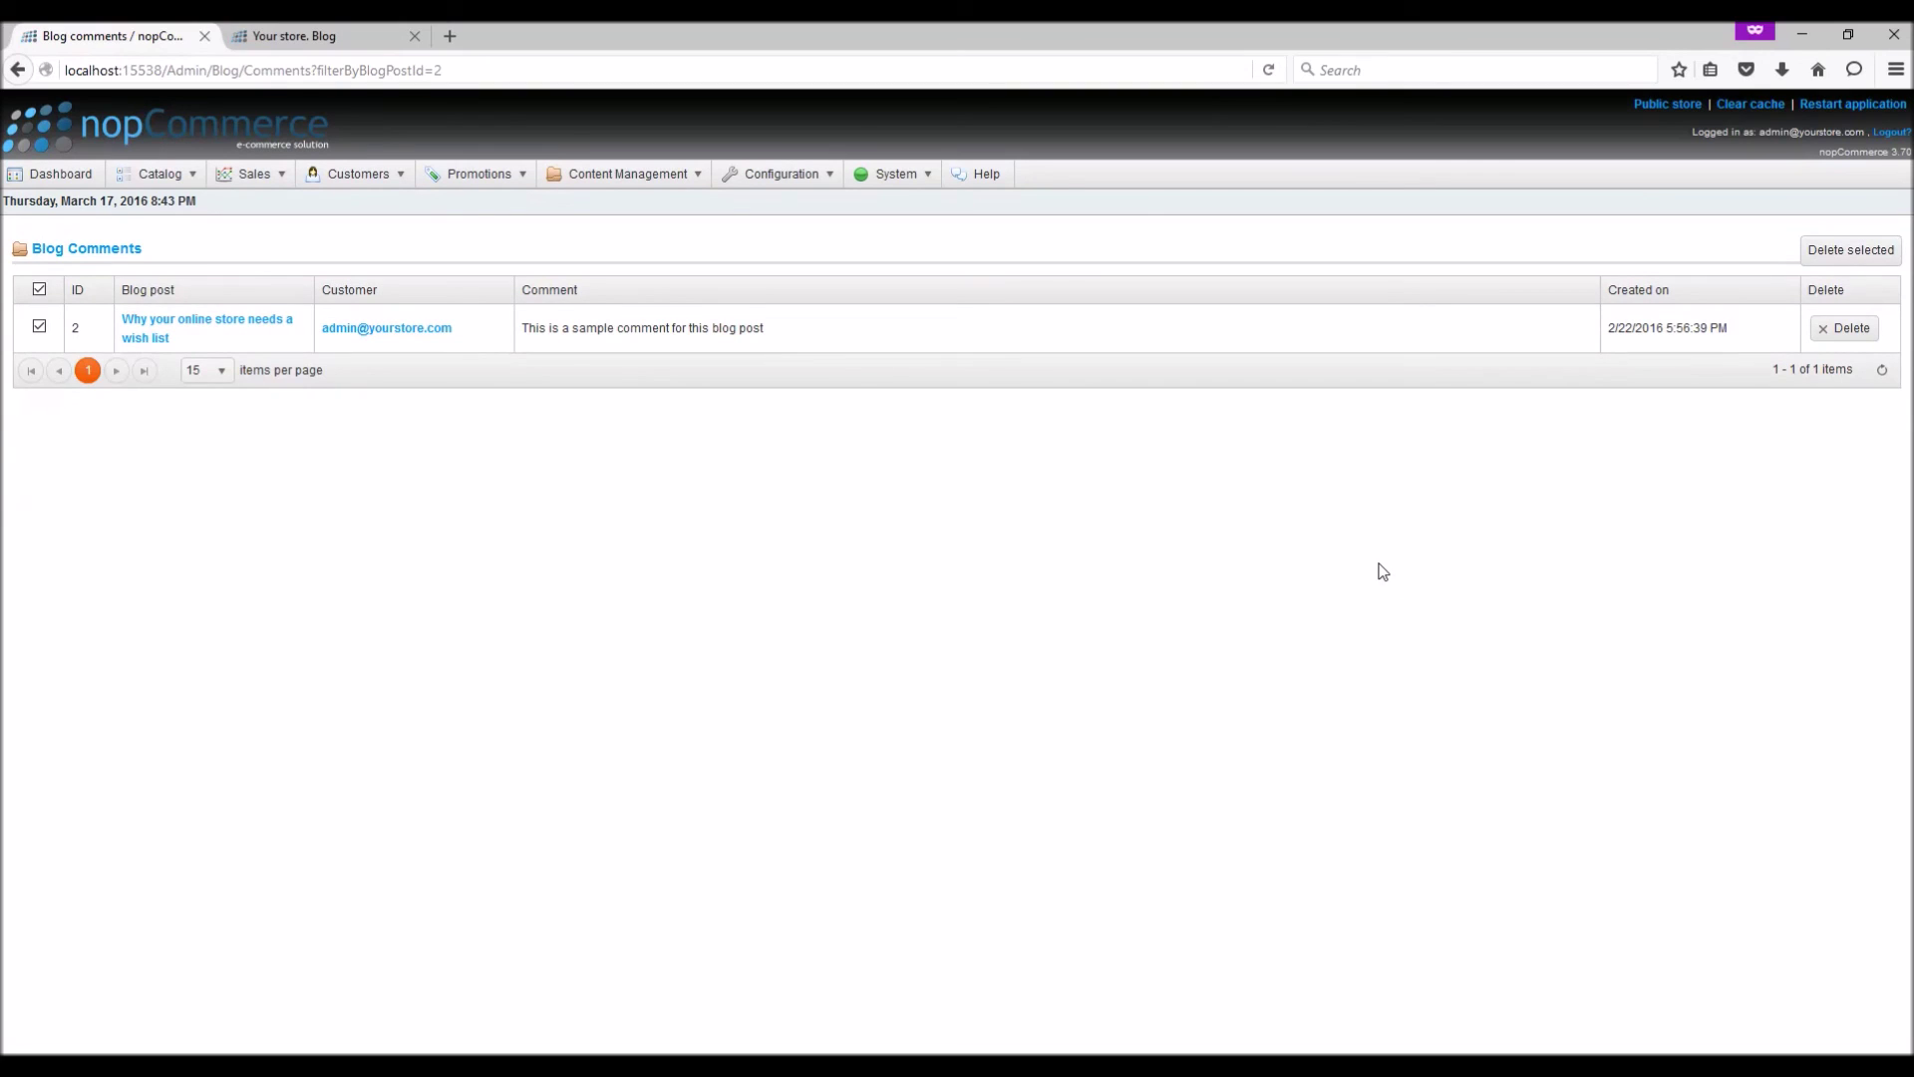